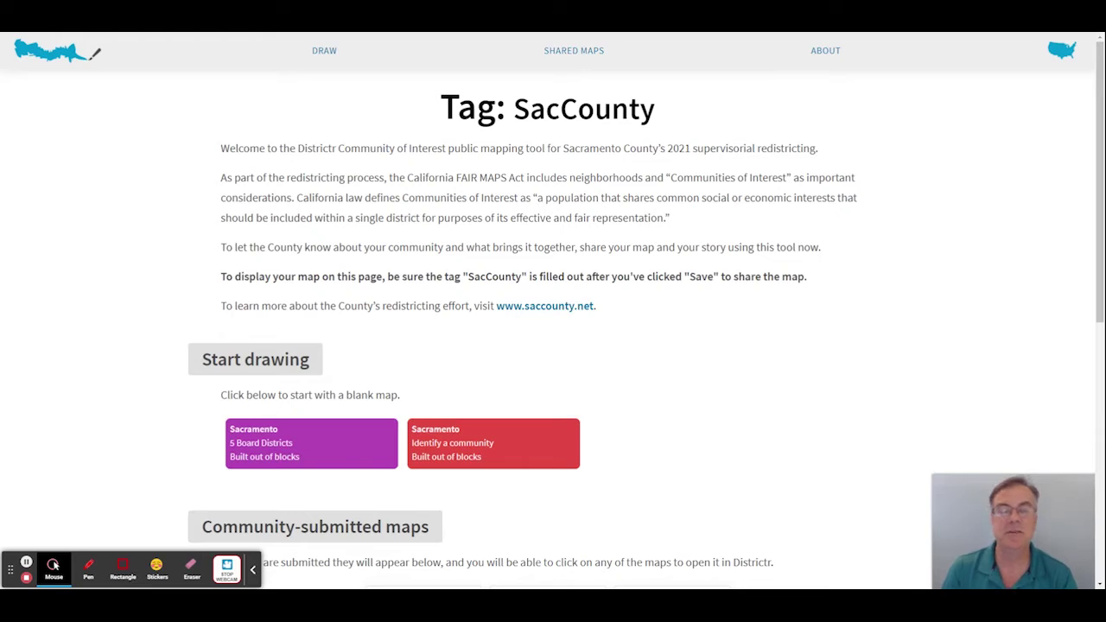
Step: Start a blank Sacramento map for identifying a community, built out of blocks, and bring up the Laguna and Elk Grove area
{"action": "left_click", "coordinate": [477, 451]}
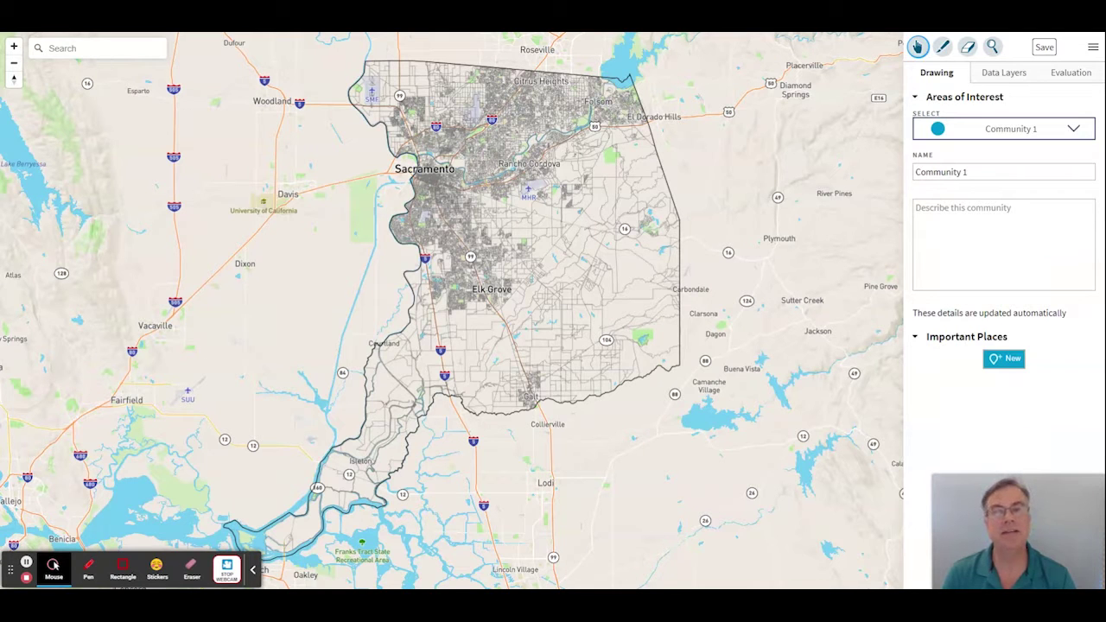
{"action": "left_click", "coordinate": [14, 47]}
{"action": "left_click", "coordinate": [12, 50]}
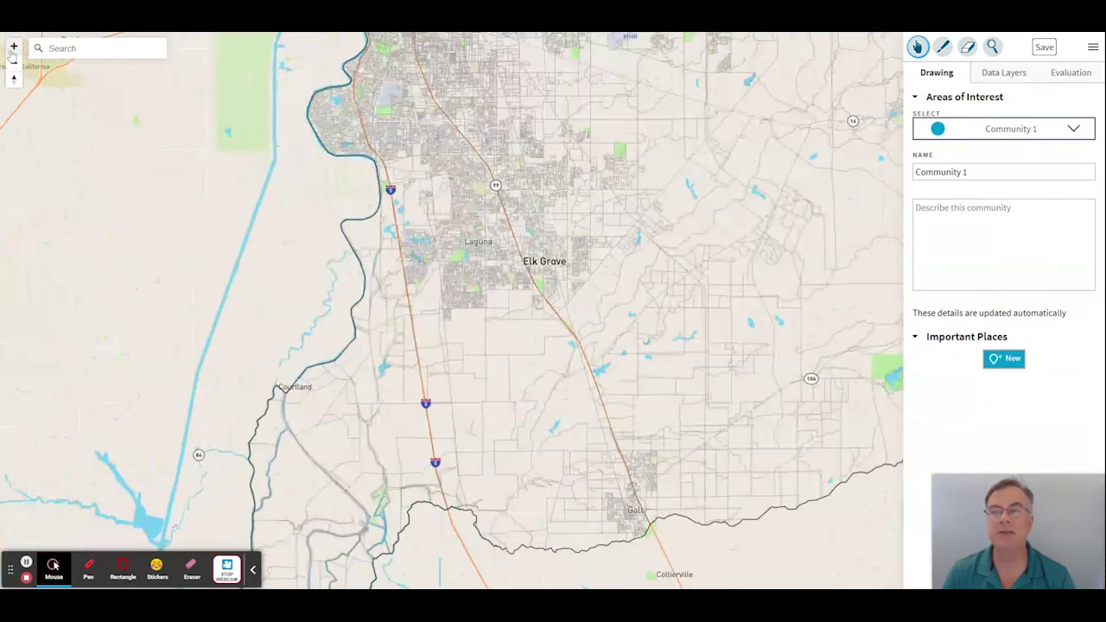
{"action": "left_click", "coordinate": [15, 63]}
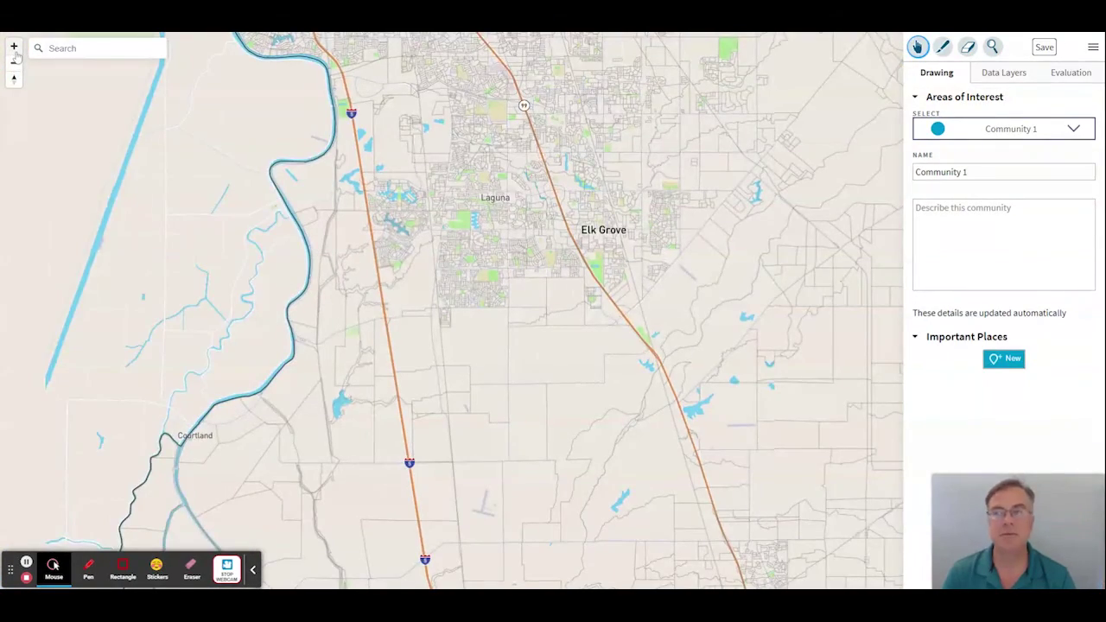
{"action": "left_click", "coordinate": [14, 47]}
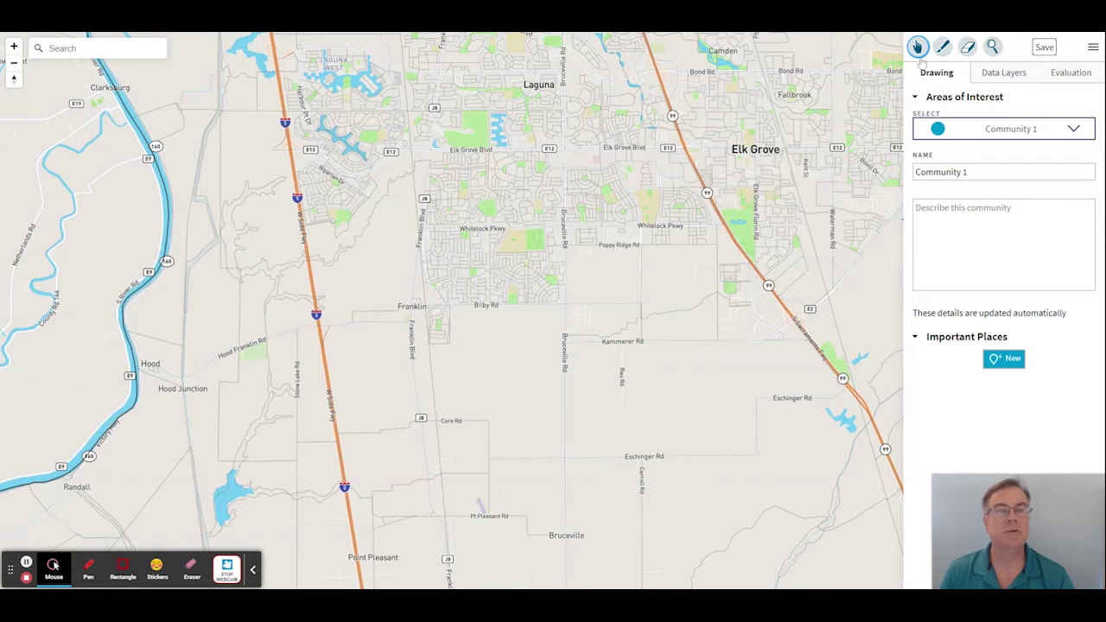
{"action": "left_click_drag", "start_coordinate": [775, 86], "coordinate": [671, 207]}
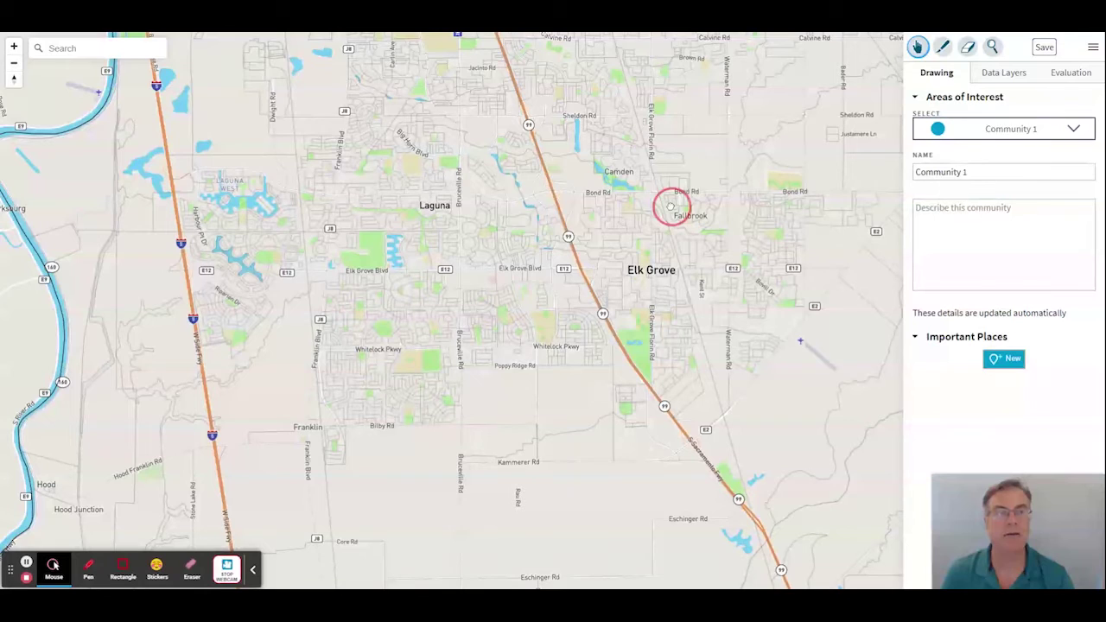
Step: Inspect the total population of individual blocks near Laguna and review the population evaluation for Community 1
{"action": "left_click", "coordinate": [943, 47]}
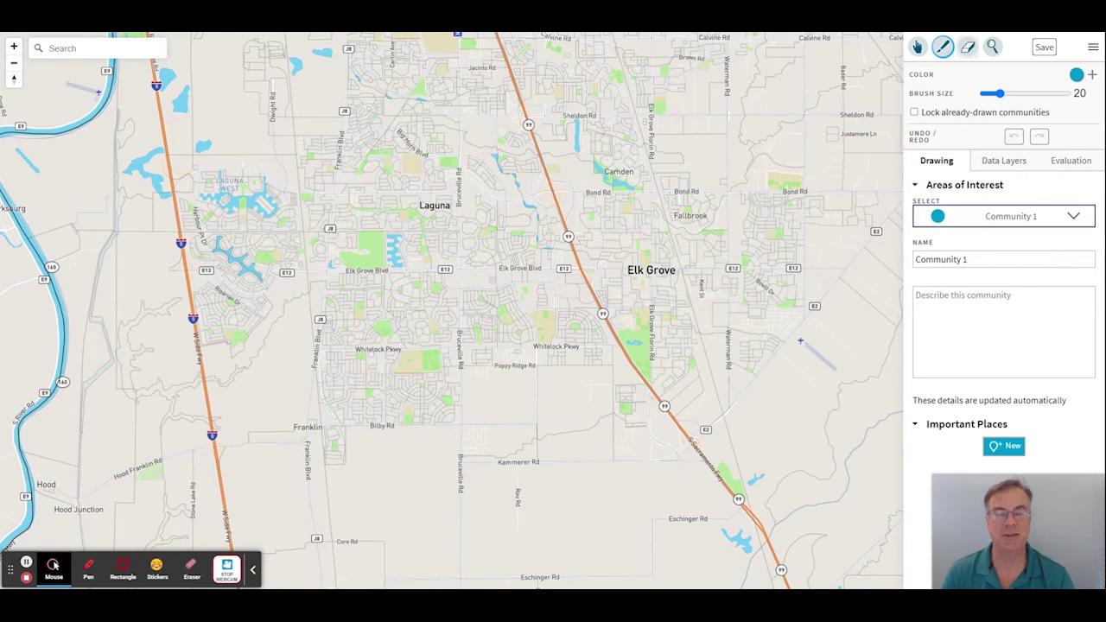
{"action": "left_click", "coordinate": [996, 47]}
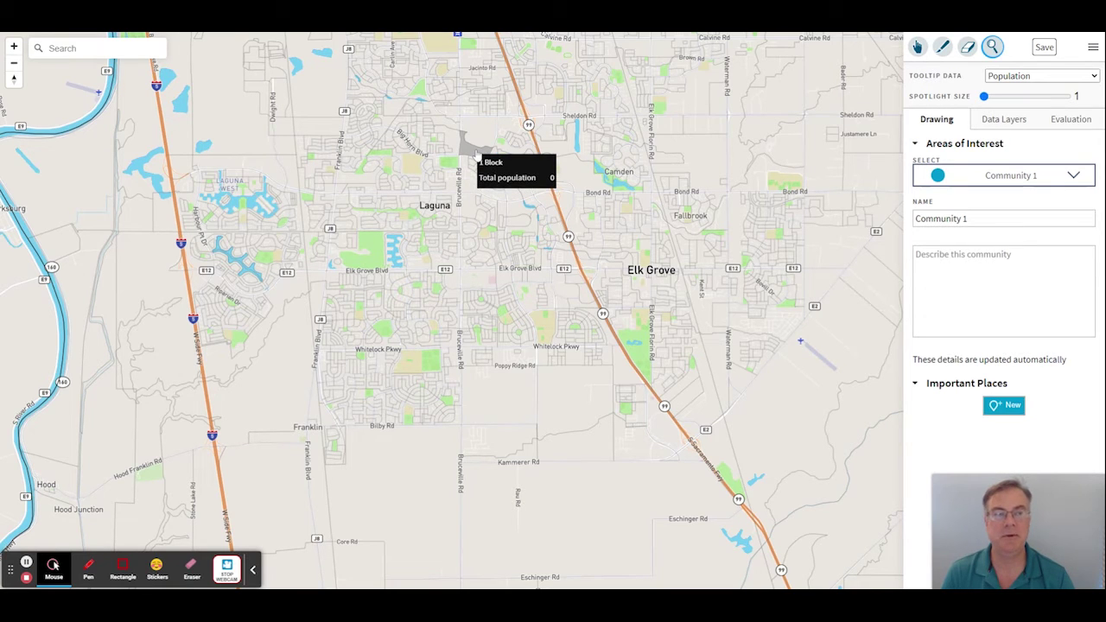
{"action": "left_click", "coordinate": [1001, 122]}
{"action": "left_click", "coordinate": [954, 120]}
{"action": "left_click", "coordinate": [1033, 120]}
{"action": "left_click", "coordinate": [1066, 119]}
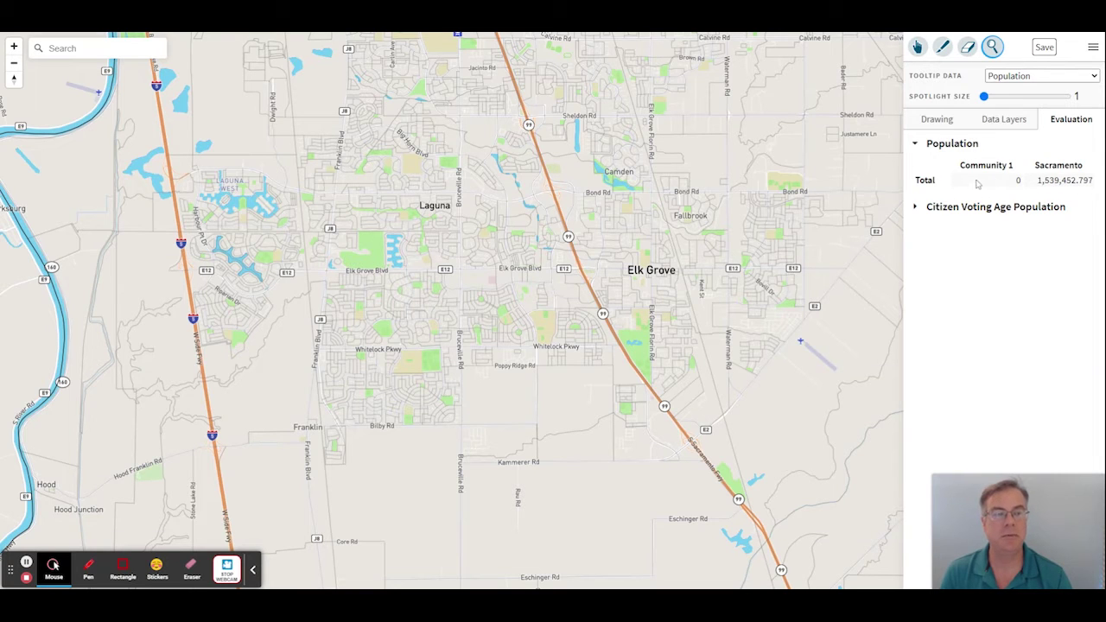
Step: Rename Community 1 as "Test / Demo Neighborhood 1"
{"action": "left_click", "coordinate": [942, 120]}
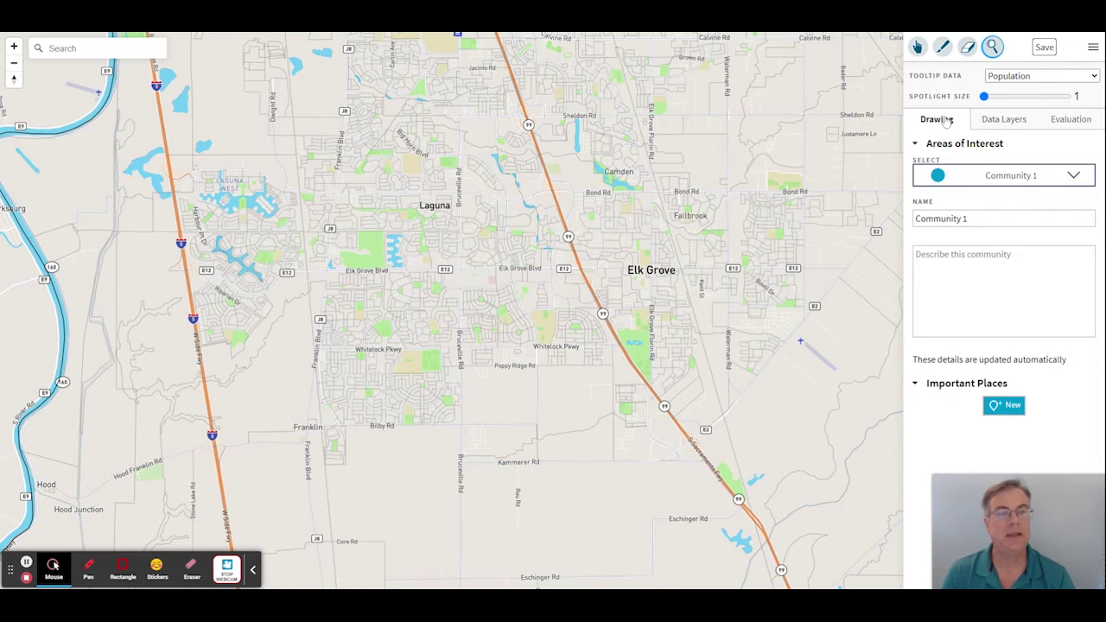
{"action": "left_click_drag", "start_coordinate": [969, 218], "coordinate": [914, 221]}
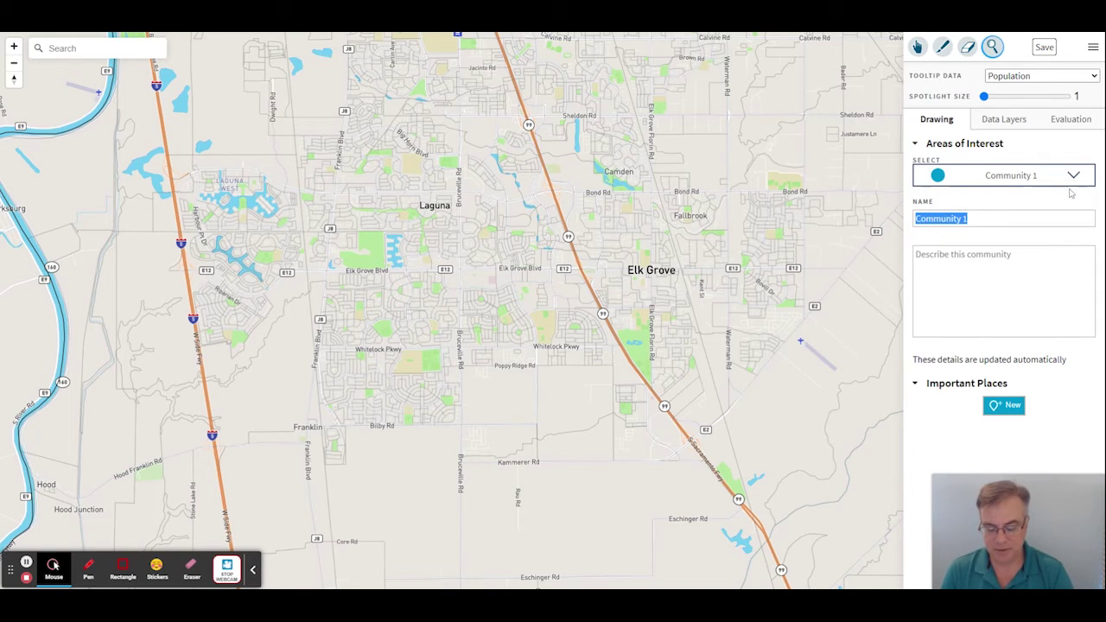
{"action": "type", "text": "Tes"}
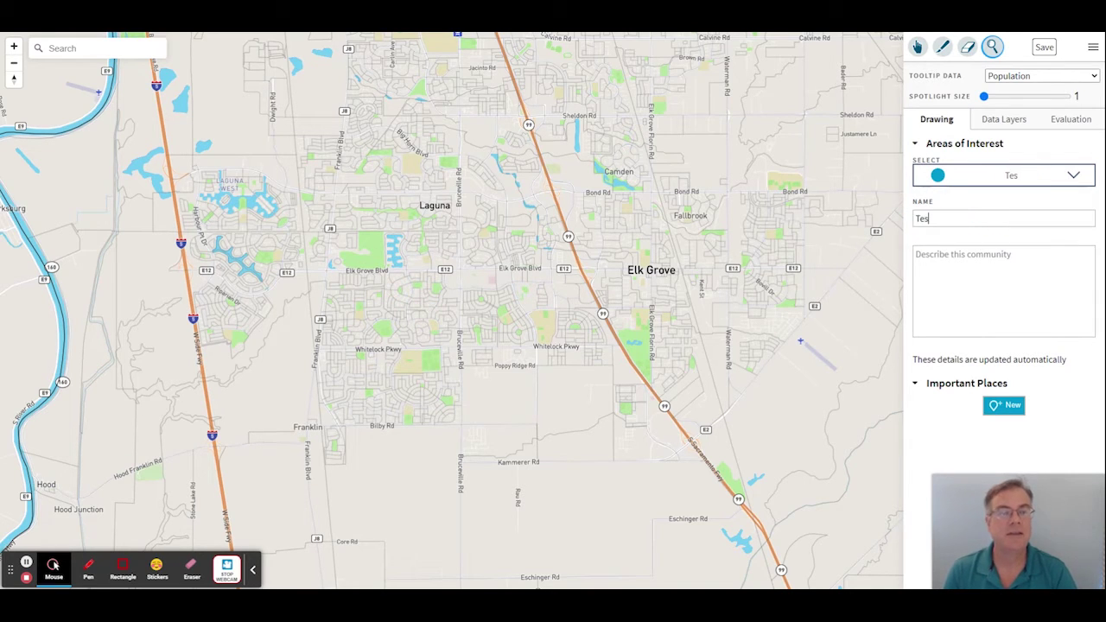
{"action": "type", "text": "t / Demo "}
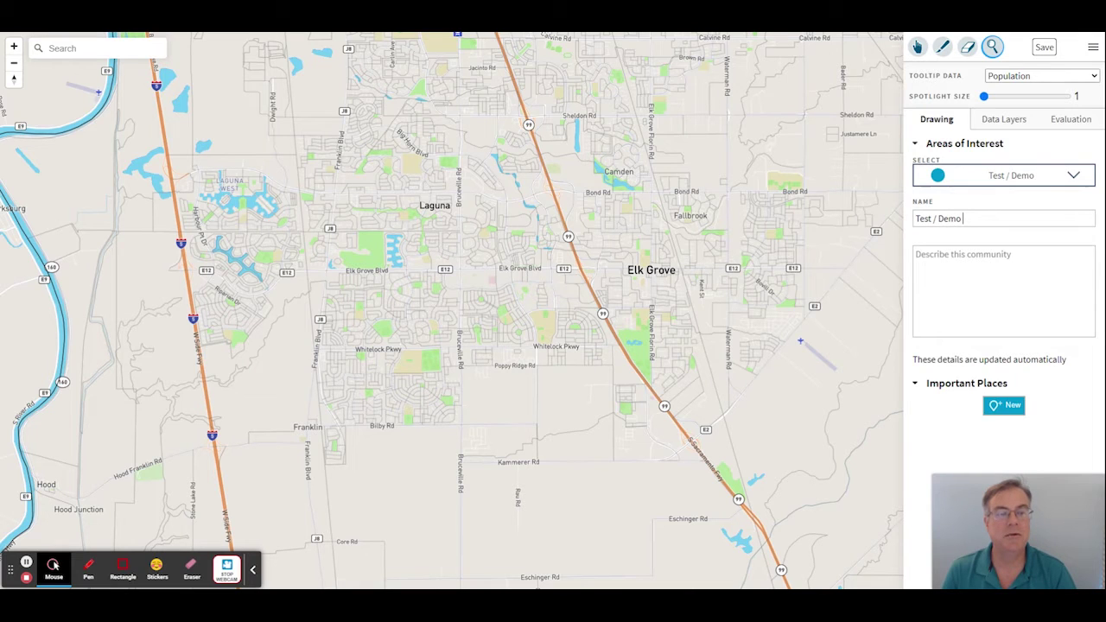
{"action": "type", "text": "Neighborhood 1"}
{"action": "key", "text": "Tab"}
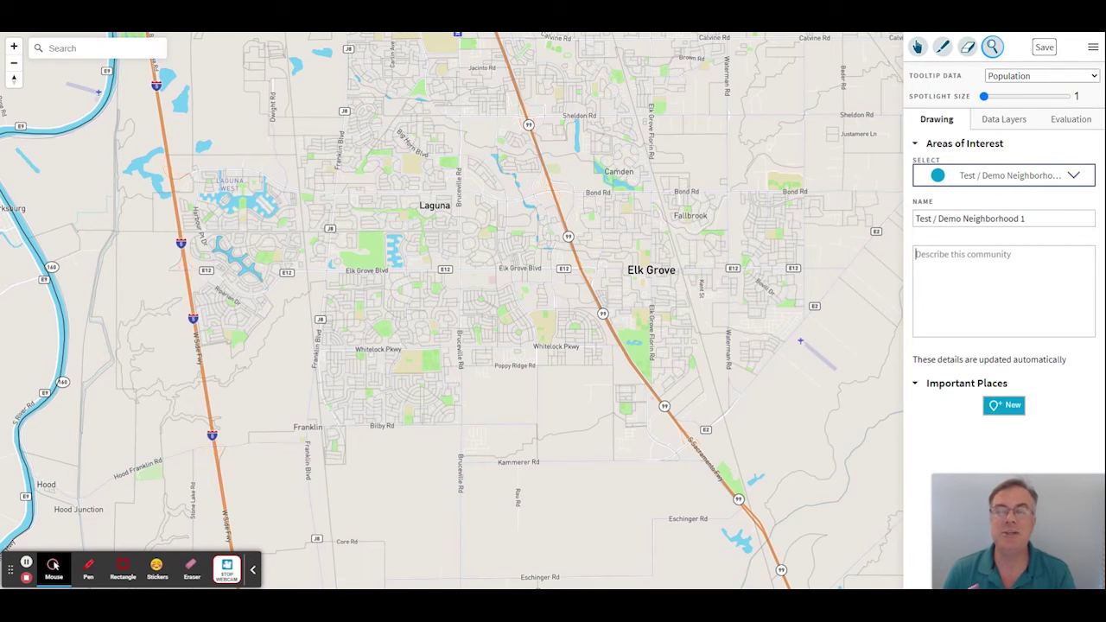
Step: Describe the community as "We all support and visit the neighborhood park in the middle of our area."
{"action": "type", "text": "We"}
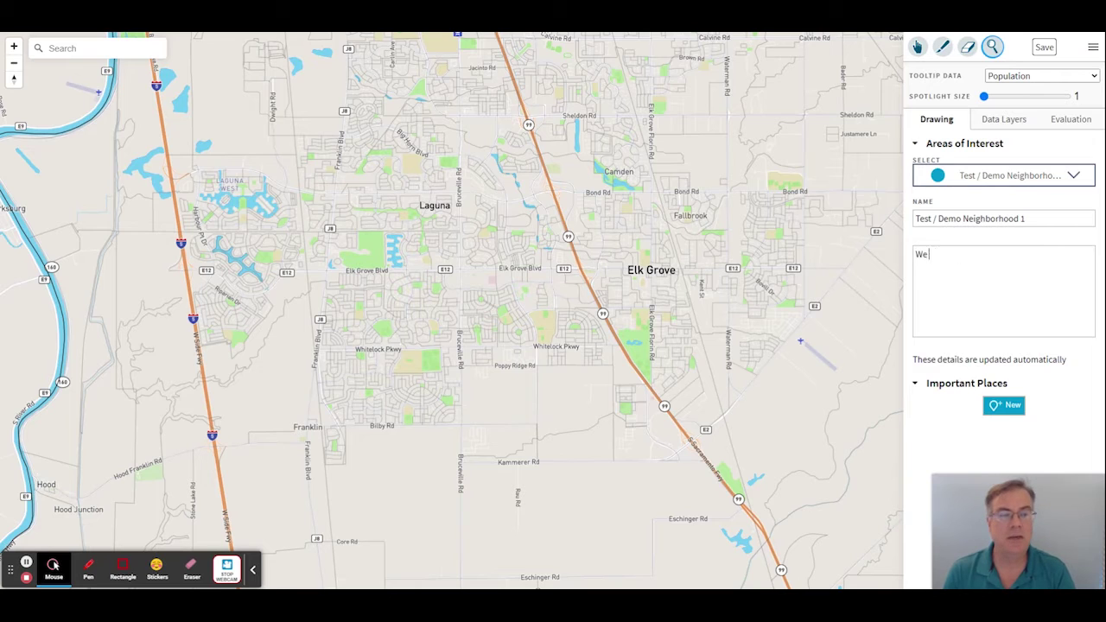
{"action": "type", "text": " all suppor"}
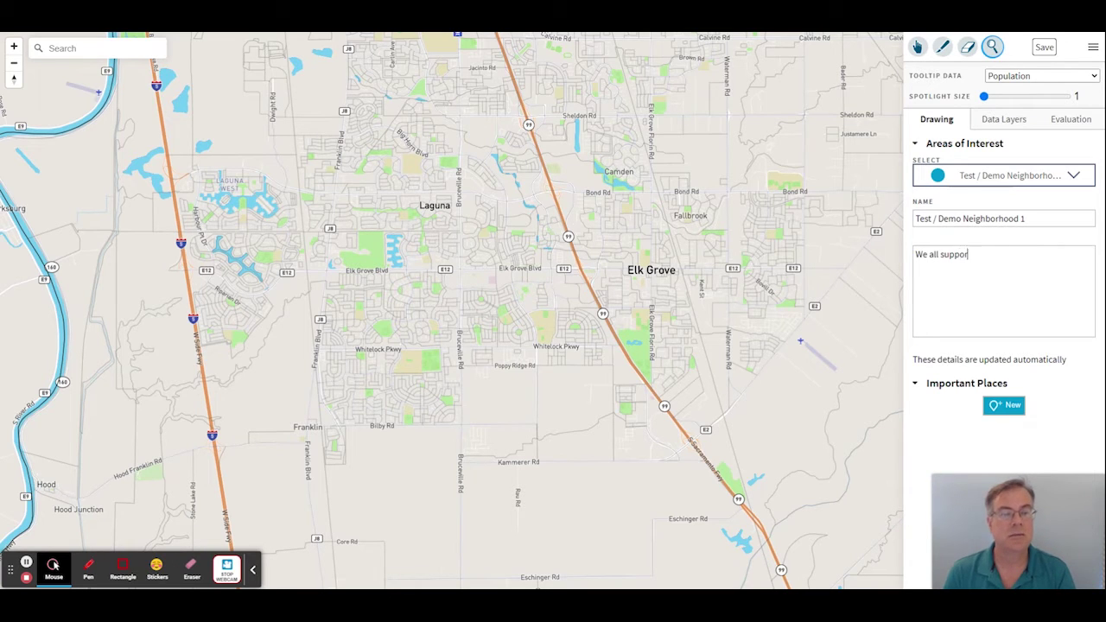
{"action": "type", "text": "t and "}
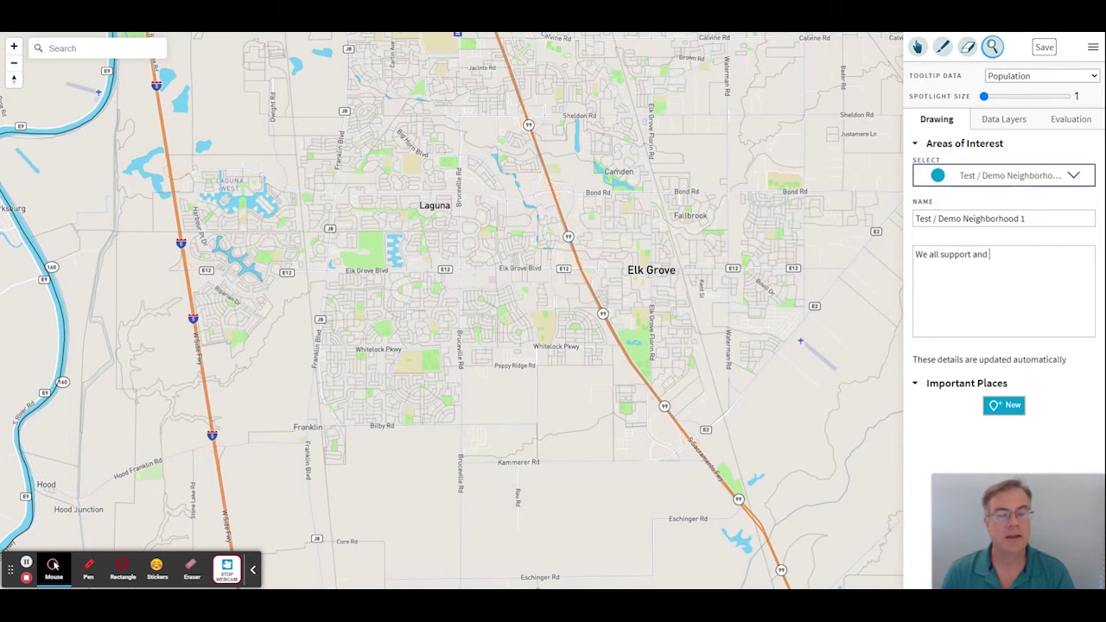
{"action": "type", "text": "vis"}
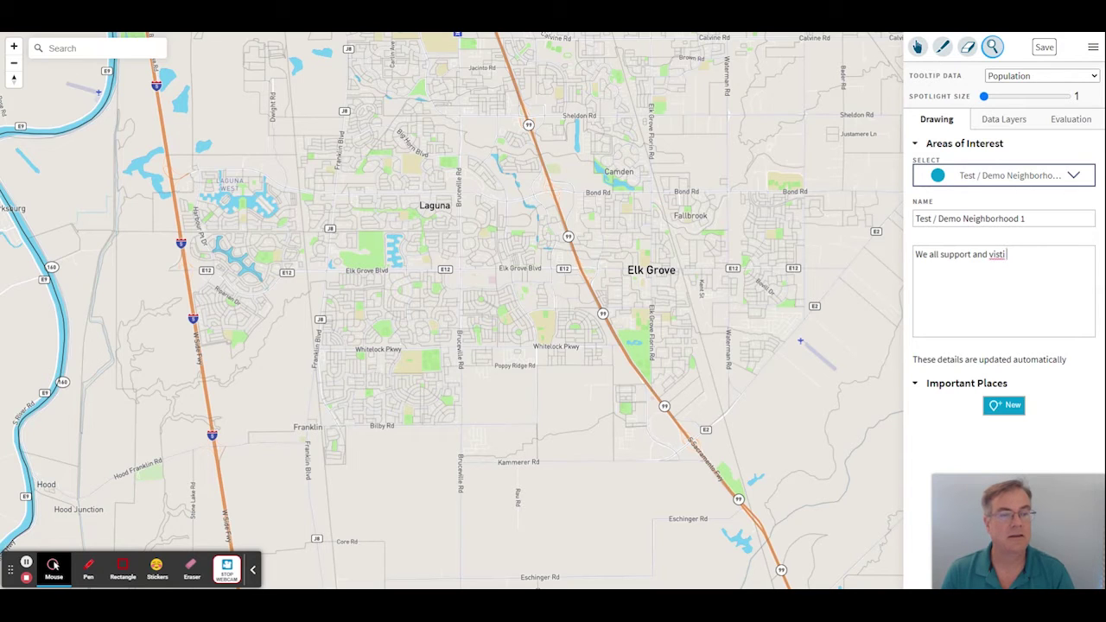
{"action": "type", "text": "it the neighborhood part"}
{"action": "key", "text": "BackSpace"}
{"action": "type", "text": "k in the middle of our a"}
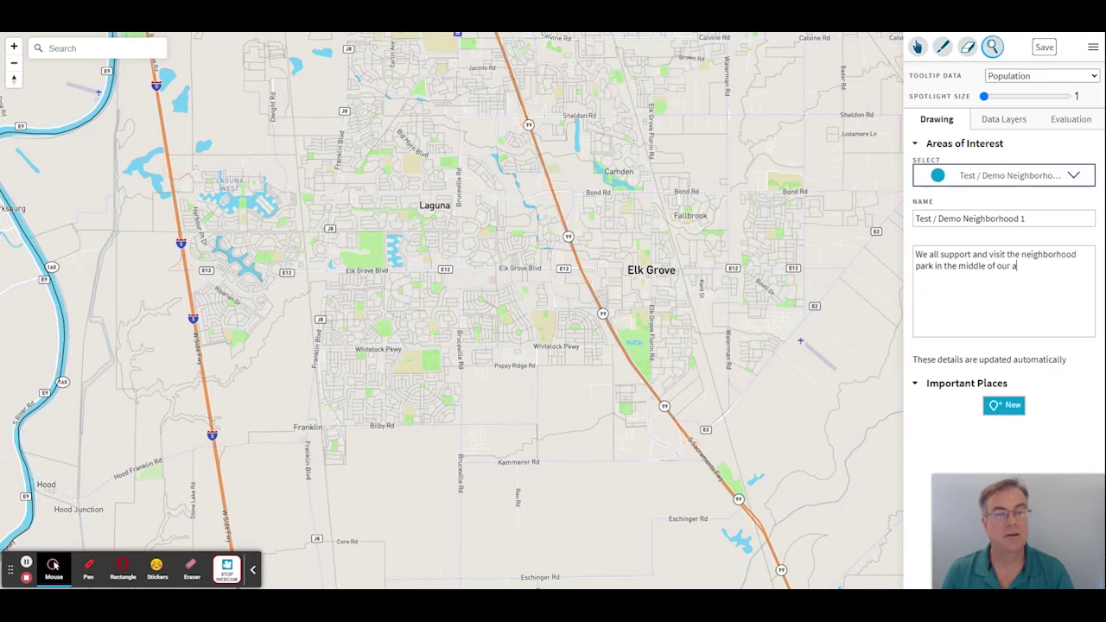
{"action": "type", "text": "rea."}
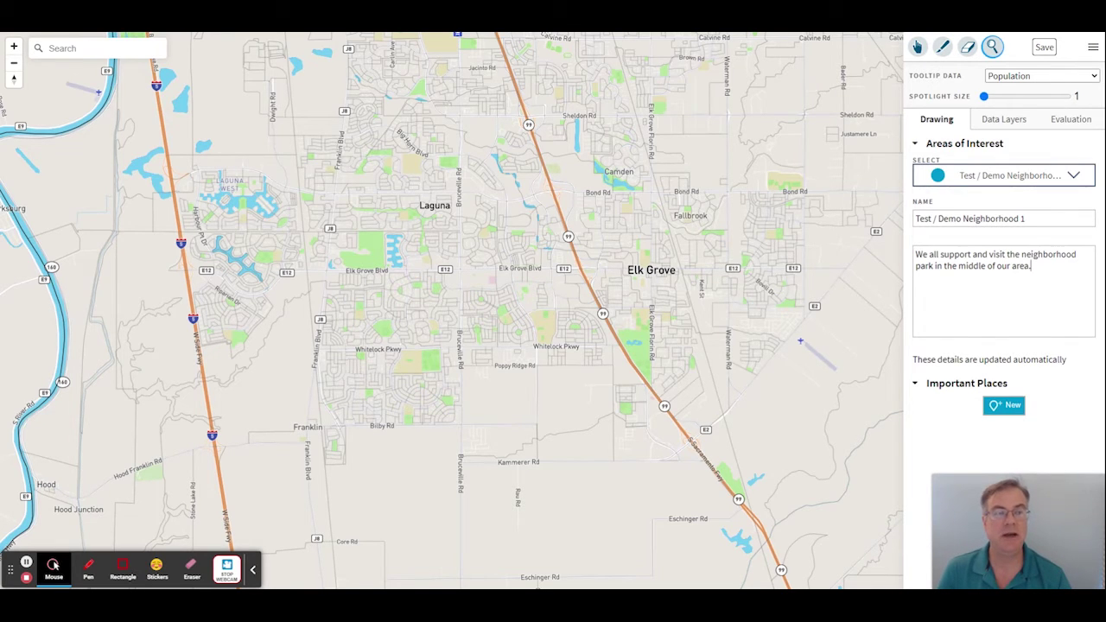
Step: View the citizen voting age population shading for the total, Hispanic, Asian and Black populations, and hide that layer
{"action": "left_click", "coordinate": [1005, 125]}
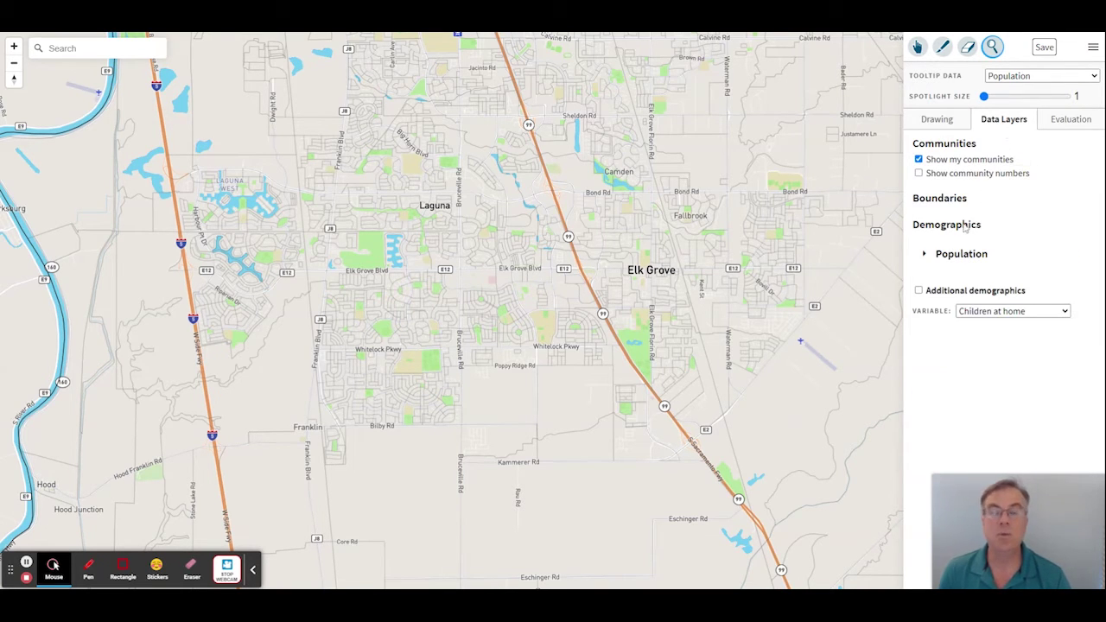
{"action": "left_click", "coordinate": [928, 254]}
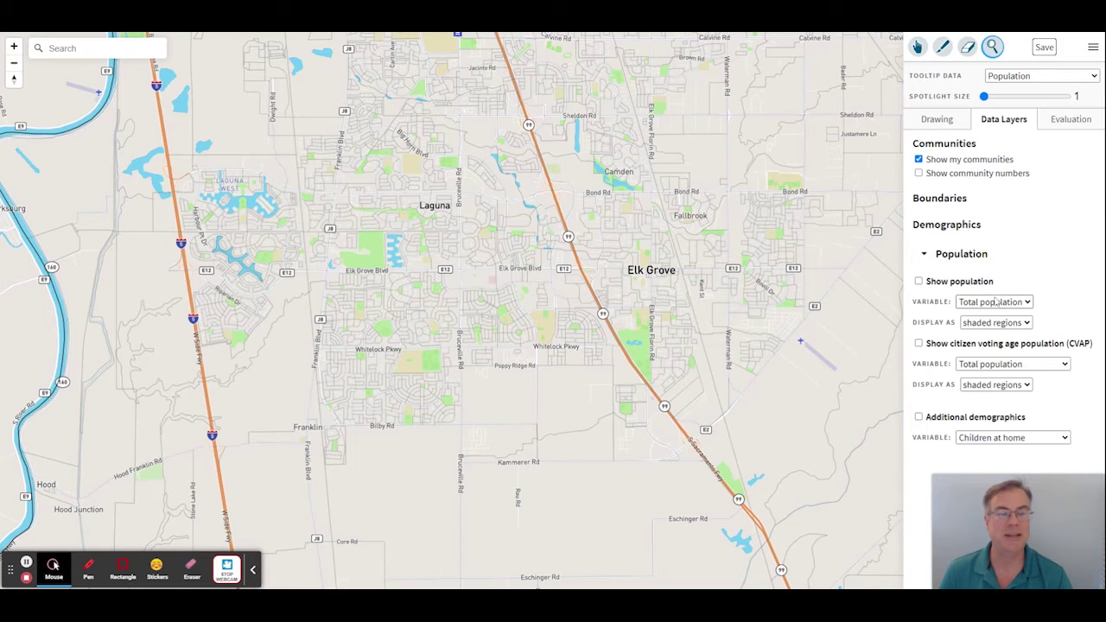
{"action": "left_click", "coordinate": [920, 344]}
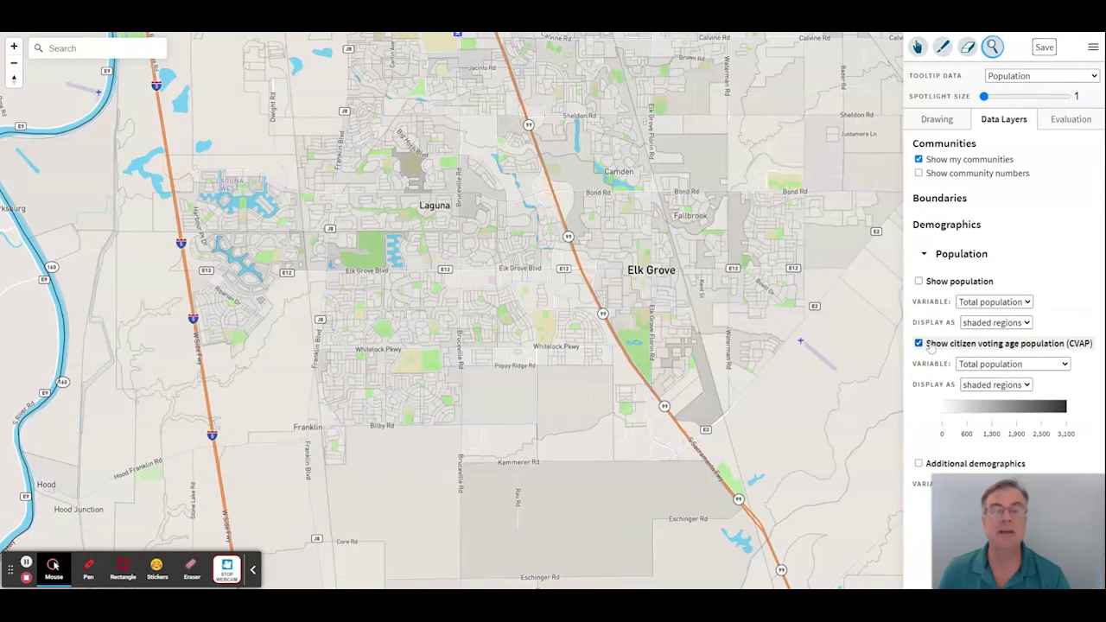
{"action": "left_click", "coordinate": [1046, 366]}
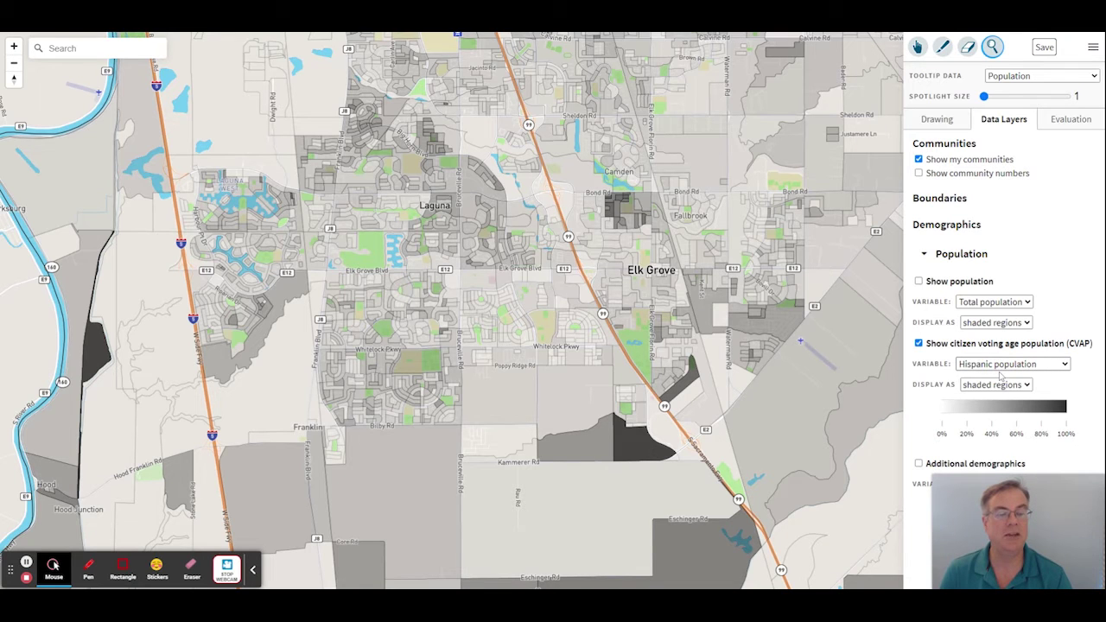
{"action": "left_click", "coordinate": [984, 419]}
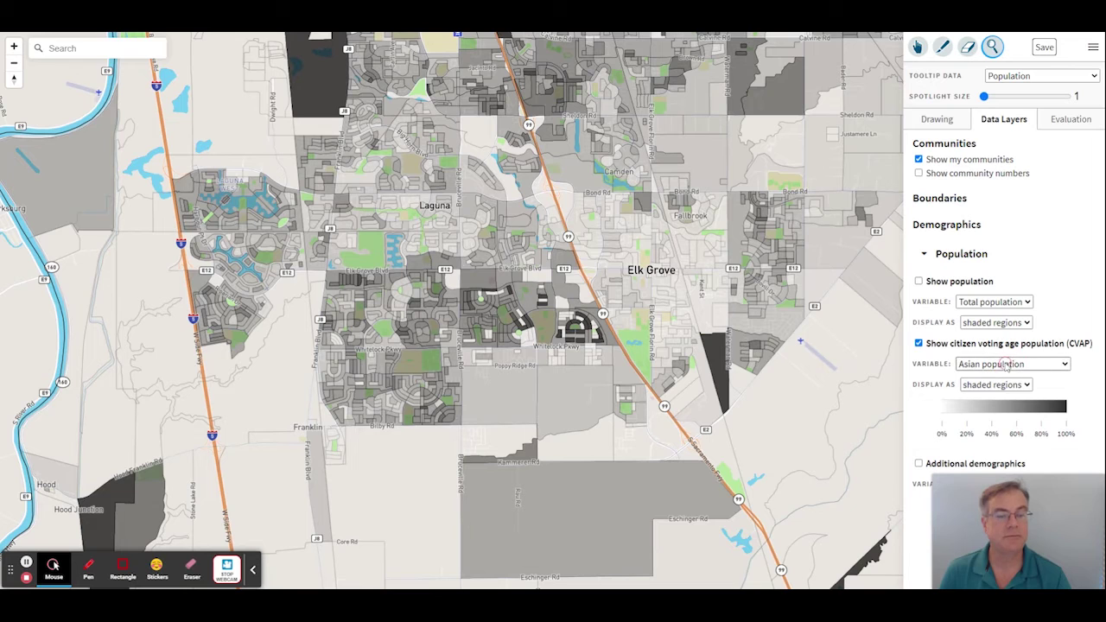
{"action": "key", "text": "Down"}
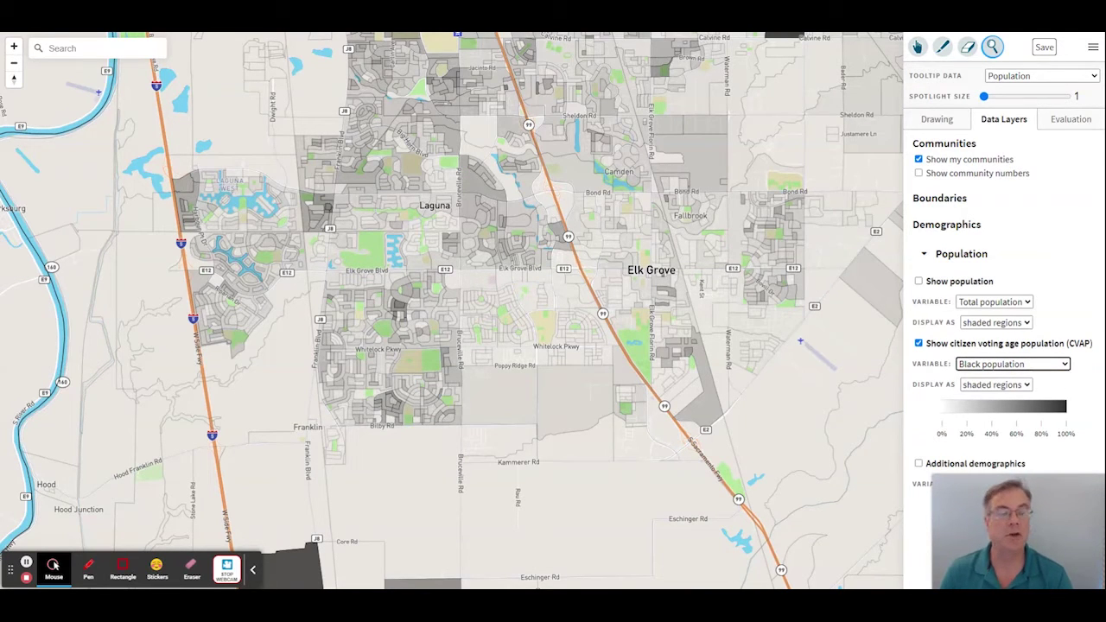
{"action": "left_click", "coordinate": [918, 343]}
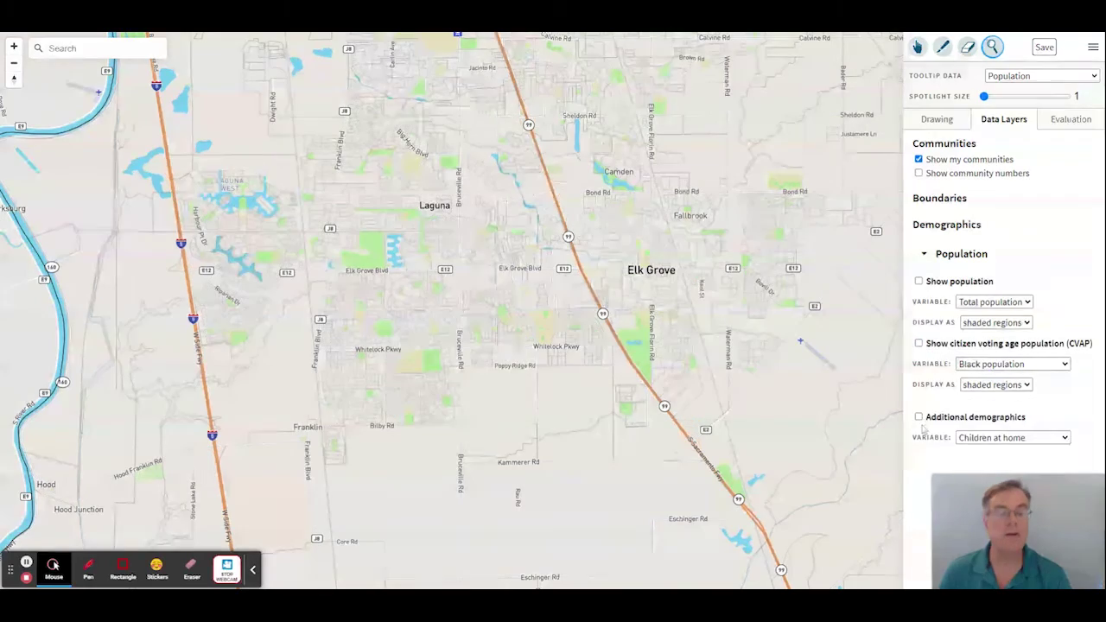
Step: View the additional demographics shading for children at home, high school graduate, >$75k income, multi-family residents and renter percent, and hide it
{"action": "left_click", "coordinate": [920, 418]}
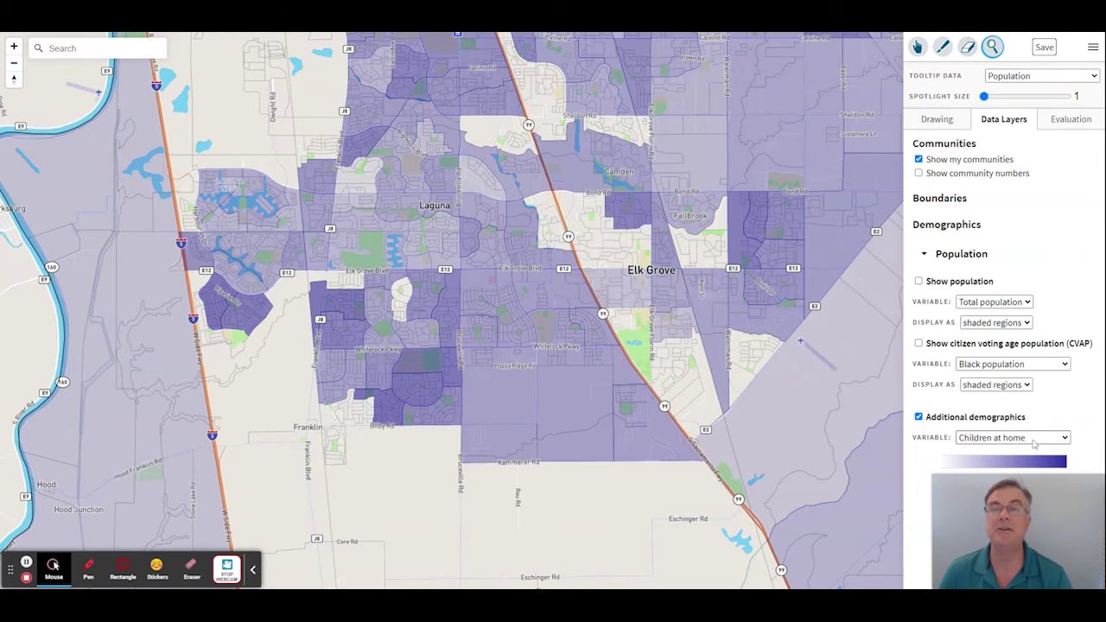
{"action": "left_click", "coordinate": [1034, 450]}
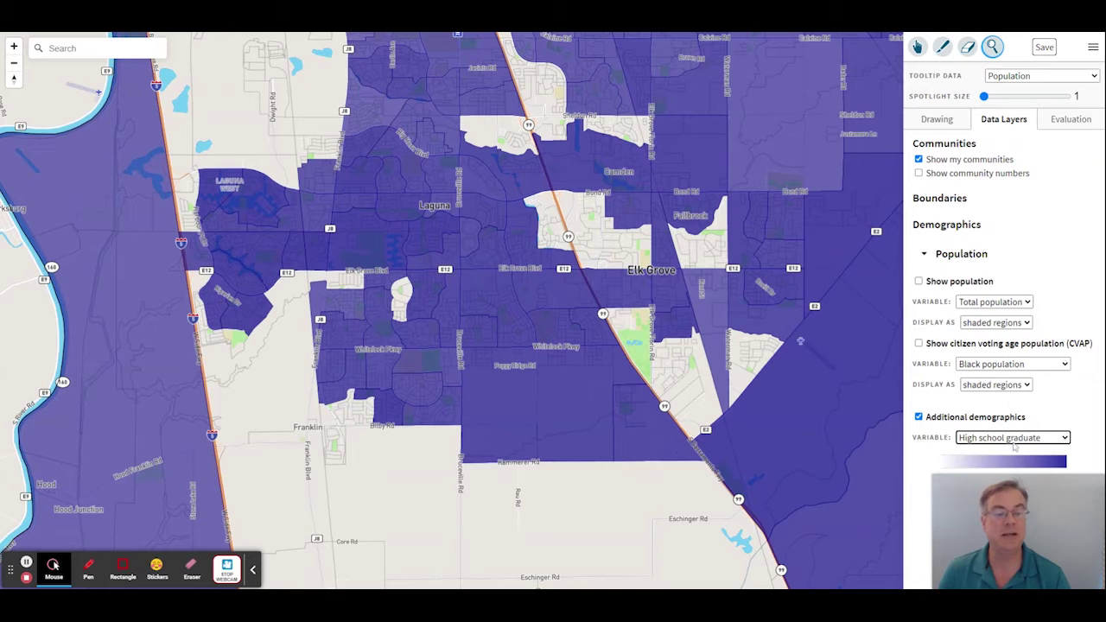
{"action": "left_click", "coordinate": [1015, 483]}
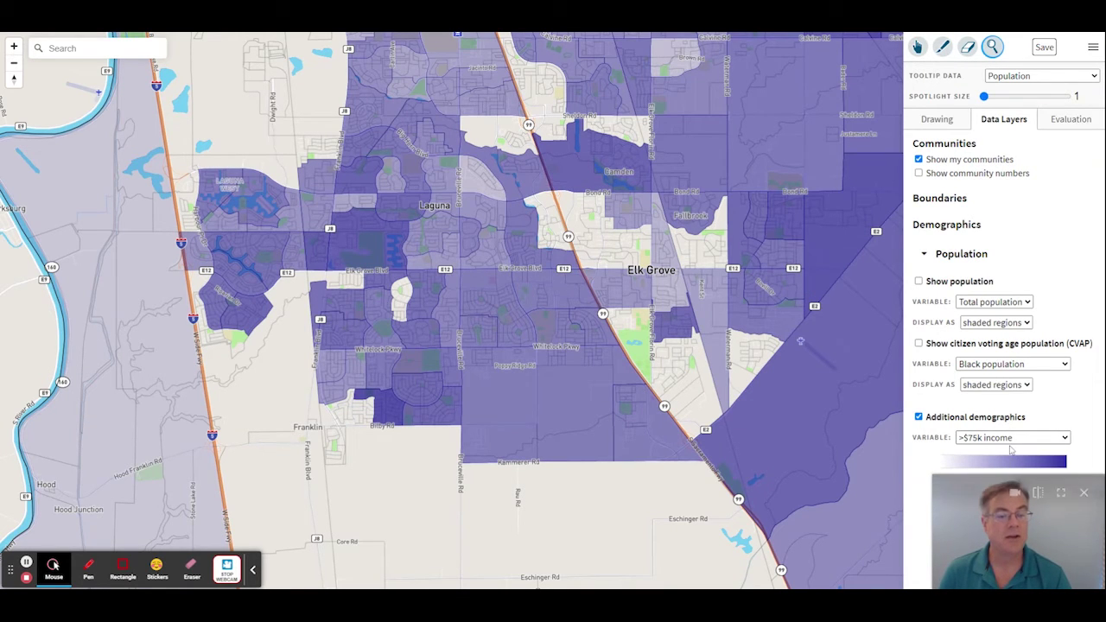
{"action": "left_click", "coordinate": [1014, 496]}
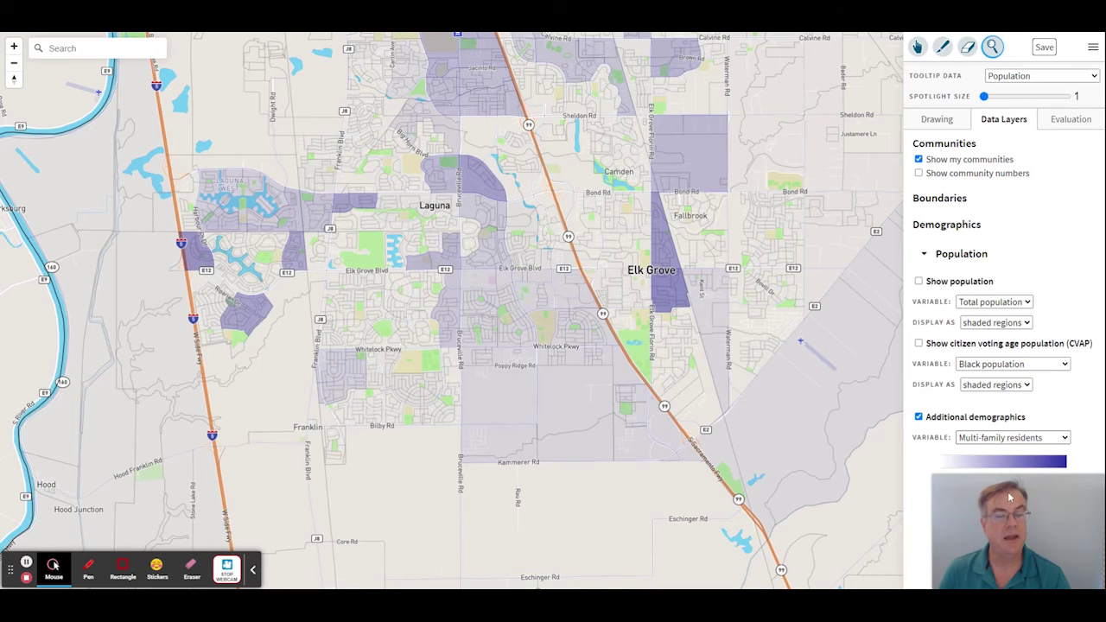
{"action": "key", "text": "Down"}
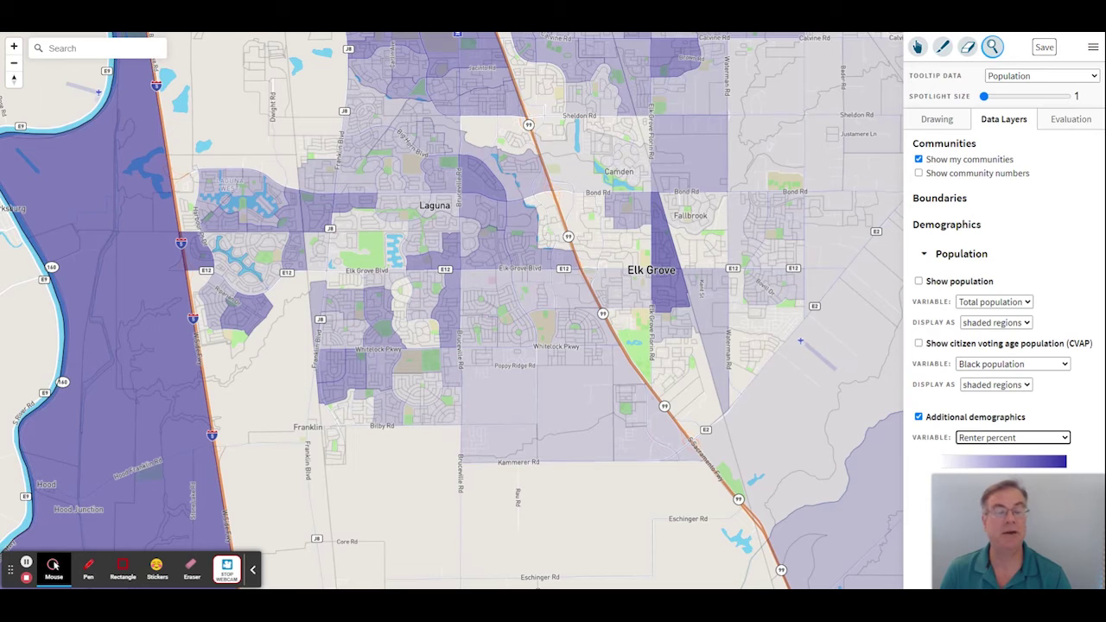
{"action": "left_click", "coordinate": [982, 423]}
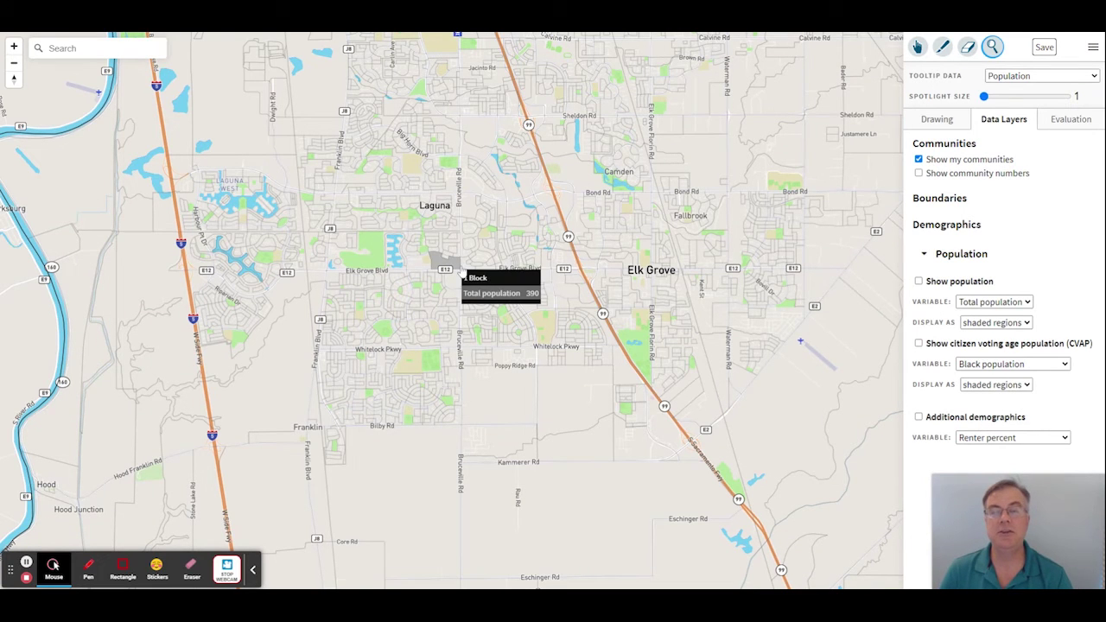
Step: Paint the first community with a size 99 brush across the blocks between Elk Grove Blvd and Whitelock Pkwy, on both sides of Bruceville Rd
{"action": "scroll", "coordinate": [464, 275], "scroll_direction": "up", "scroll_amount": 1}
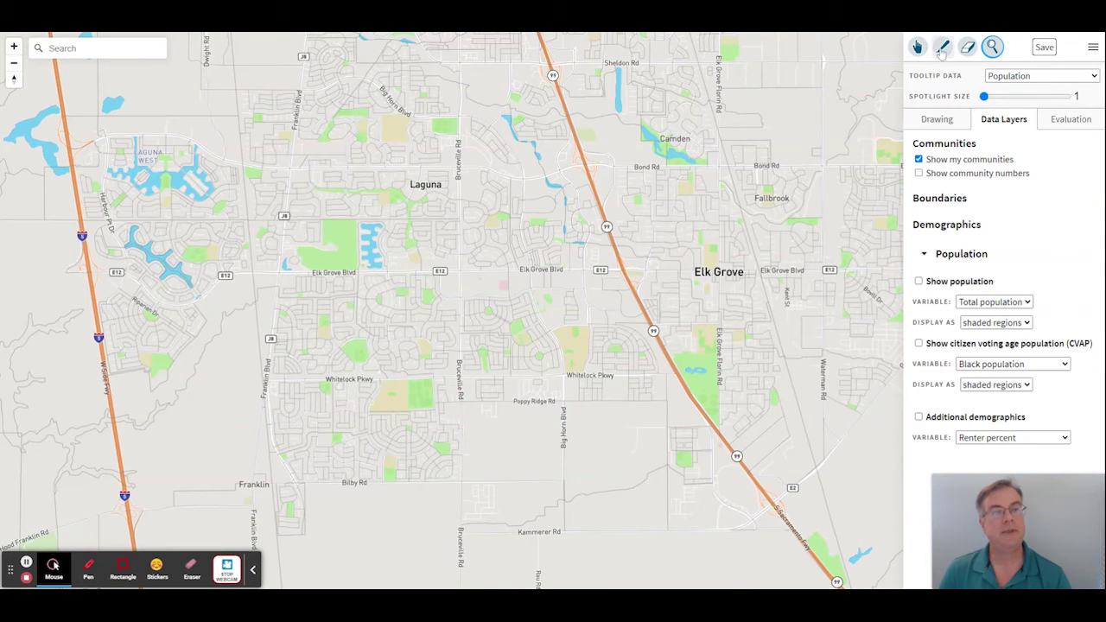
{"action": "left_click", "coordinate": [13, 47]}
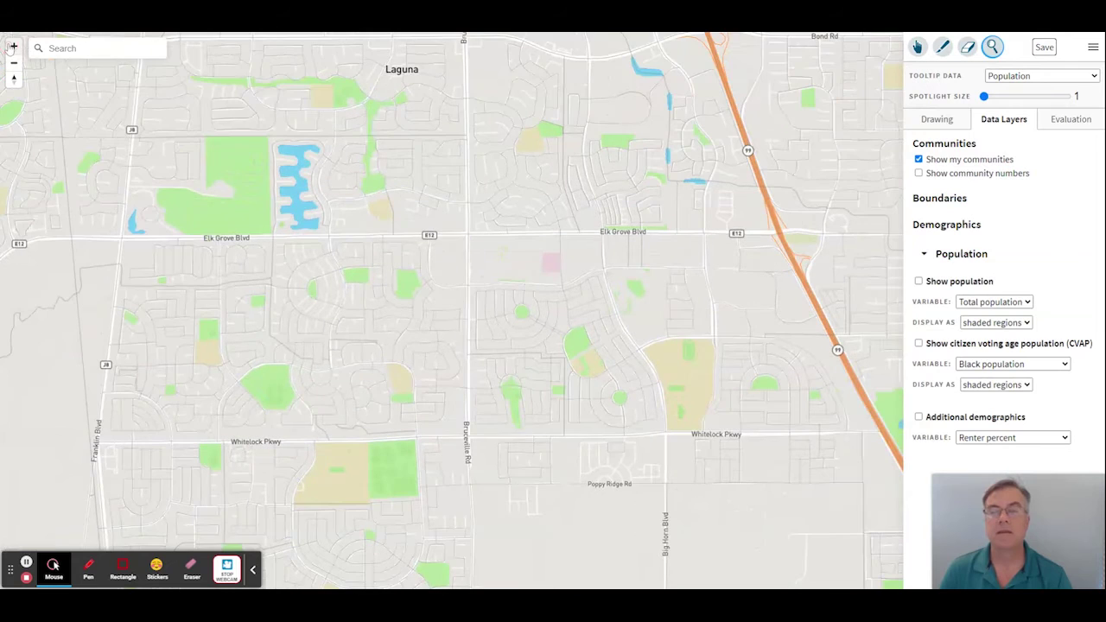
{"action": "left_click", "coordinate": [942, 47]}
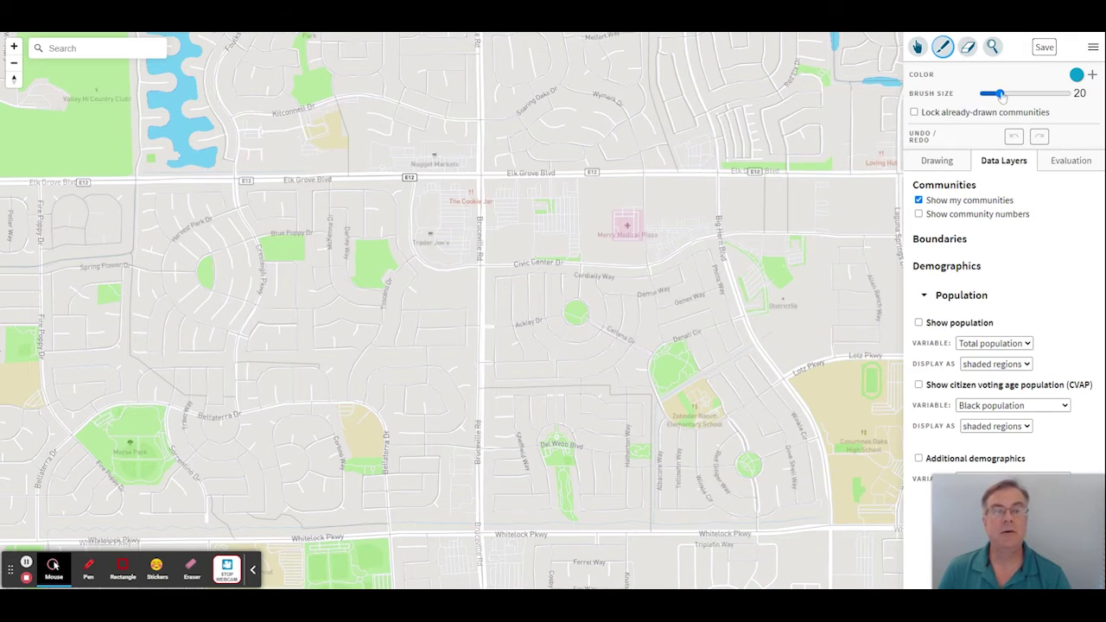
{"action": "left_click_drag", "start_coordinate": [1000, 94], "coordinate": [1068, 103]}
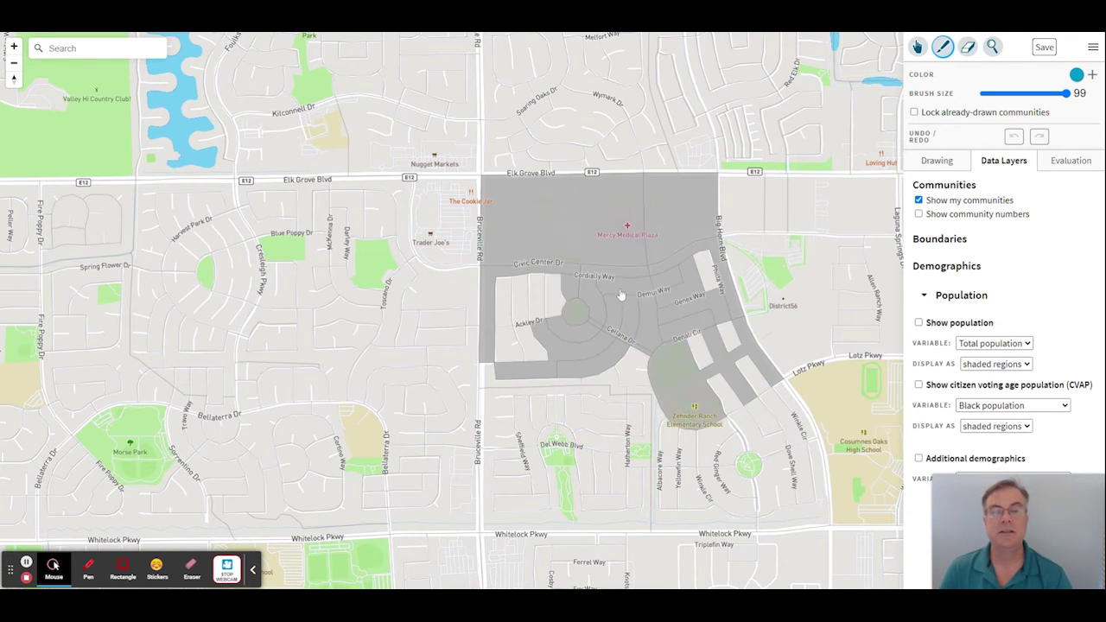
{"action": "left_click", "coordinate": [603, 384]}
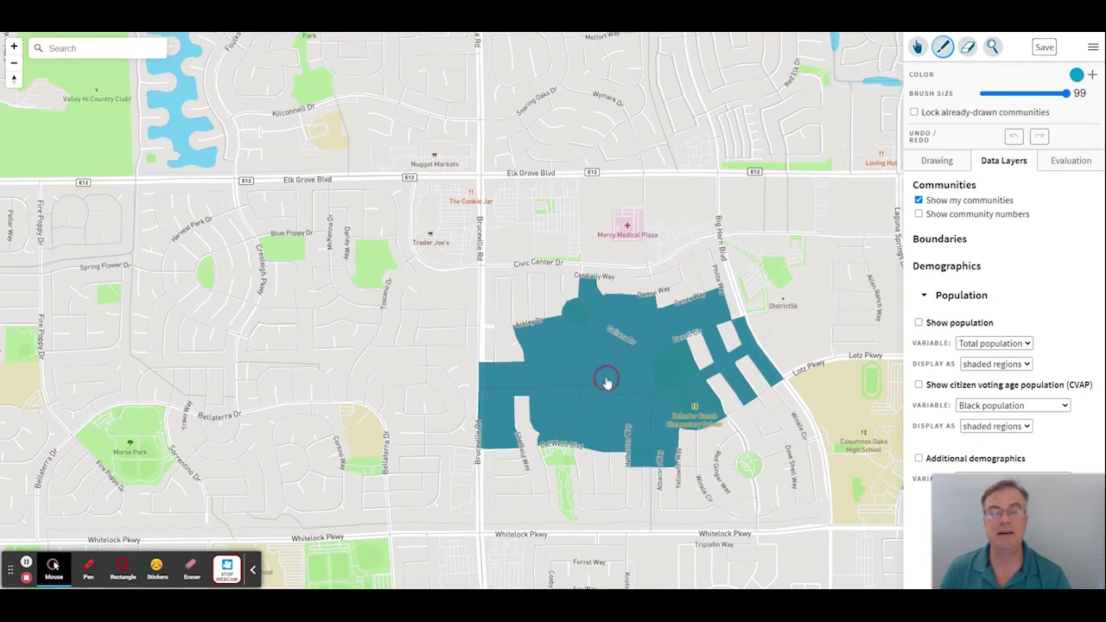
{"action": "left_click", "coordinate": [616, 442]}
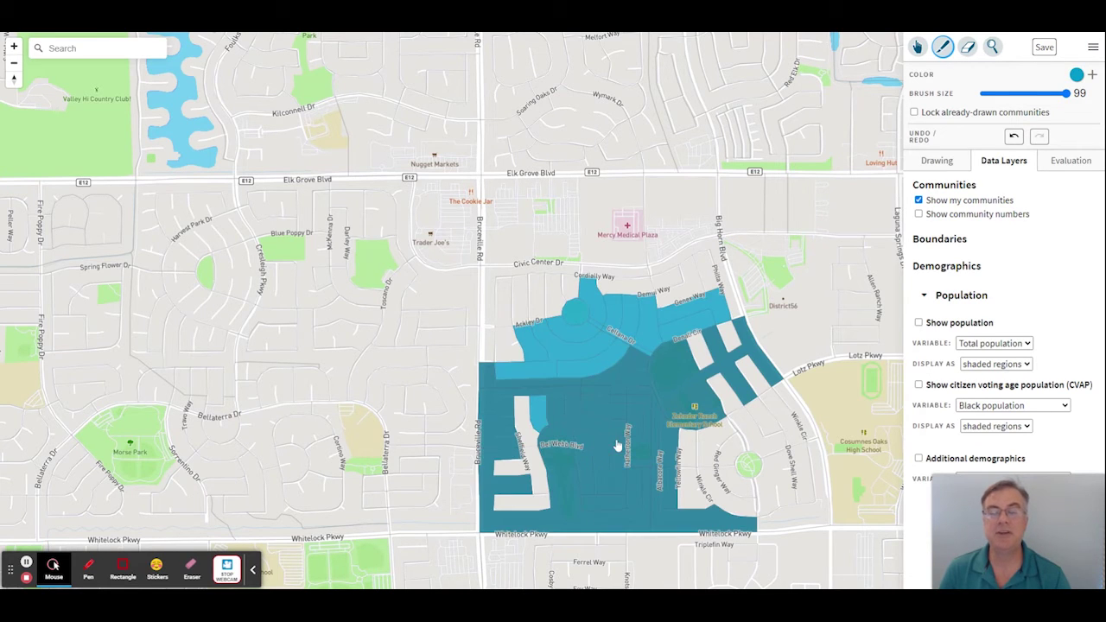
{"action": "left_click", "coordinate": [355, 363]}
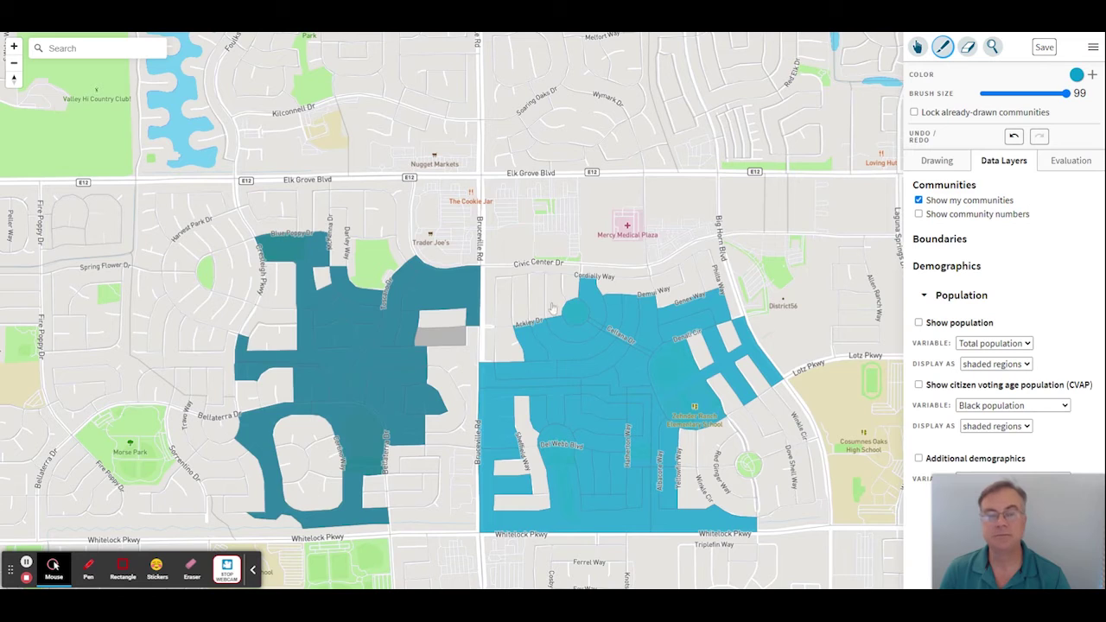
{"action": "left_click", "coordinate": [542, 252]}
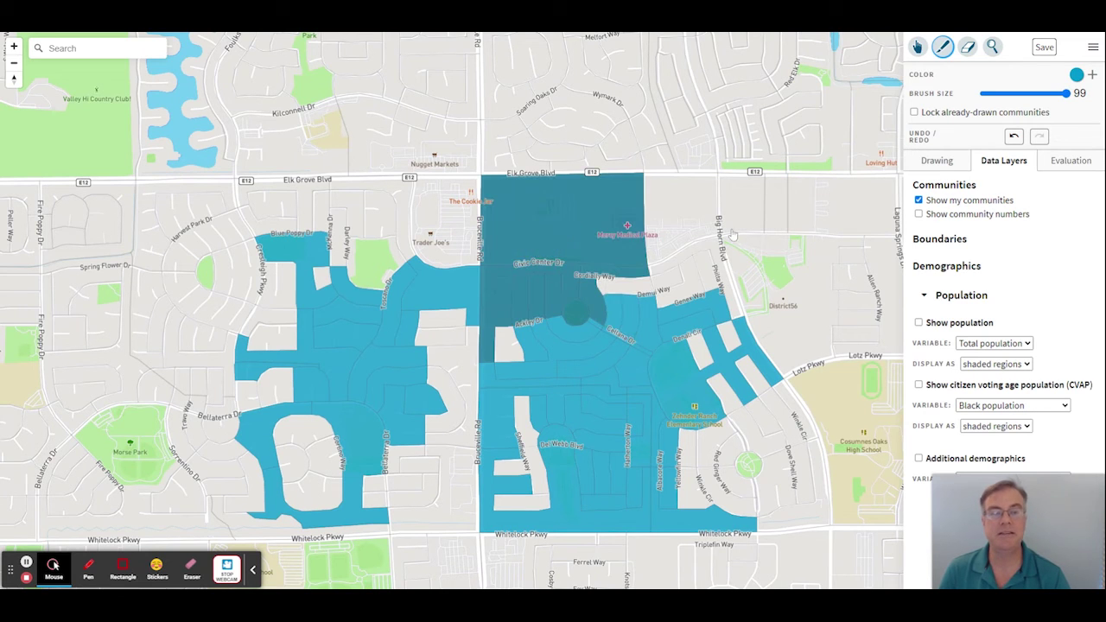
Step: Fill the first community's remaining gaps out to Big Horn Blvd with a size 9 brush, and erase the excess blocks east of Big Horn Blvd
{"action": "left_click_drag", "start_coordinate": [1068, 93], "coordinate": [988, 94]}
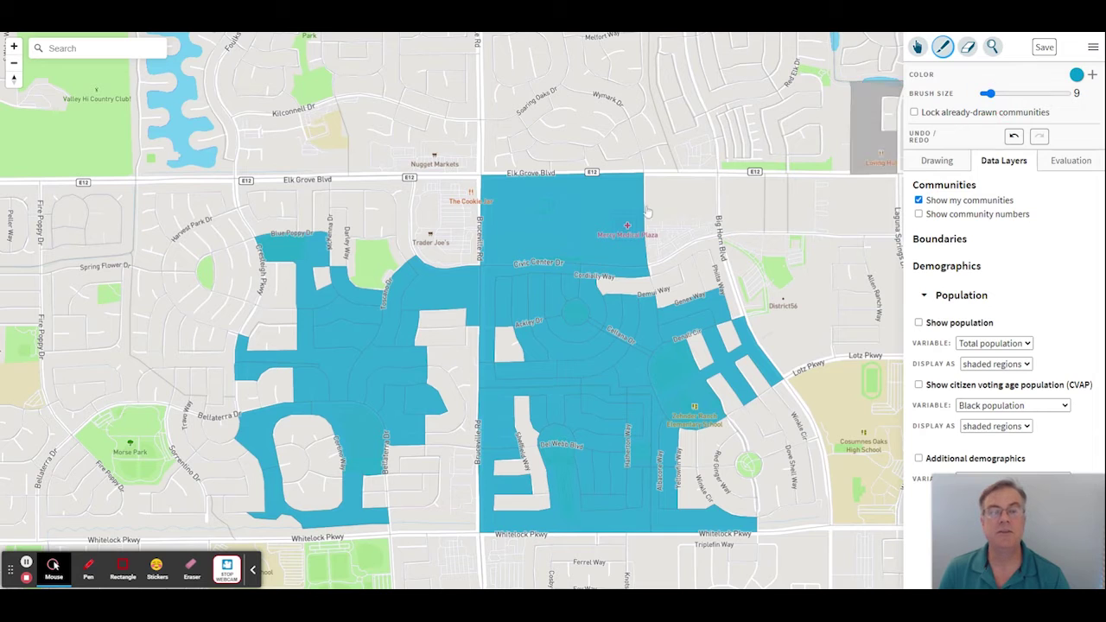
{"action": "mouse_move", "coordinate": [647, 213]}
{"action": "left_mouse_down"}
{"action": "mouse_move", "coordinate": [686, 317]}
{"action": "mouse_move", "coordinate": [714, 264]}
{"action": "mouse_move", "coordinate": [707, 252]}
{"action": "mouse_move", "coordinate": [505, 357]}
{"action": "mouse_move", "coordinate": [526, 471]}
{"action": "mouse_move", "coordinate": [540, 498]}
{"action": "mouse_move", "coordinate": [789, 494]}
{"action": "mouse_move", "coordinate": [808, 508]}
{"action": "mouse_move", "coordinate": [765, 399]}
{"action": "mouse_move", "coordinate": [713, 352]}
{"action": "mouse_move", "coordinate": [704, 358]}
{"action": "mouse_move", "coordinate": [731, 444]}
{"action": "mouse_move", "coordinate": [672, 444]}
{"action": "mouse_move", "coordinate": [663, 455]}
{"action": "left_mouse_up"}
{"action": "mouse_move", "coordinate": [471, 487]}
{"action": "left_mouse_down"}
{"action": "mouse_move", "coordinate": [338, 514]}
{"action": "mouse_move", "coordinate": [290, 501]}
{"action": "mouse_move", "coordinate": [288, 459]}
{"action": "mouse_move", "coordinate": [311, 444]}
{"action": "mouse_move", "coordinate": [395, 481]}
{"action": "mouse_move", "coordinate": [444, 399]}
{"action": "mouse_move", "coordinate": [446, 325]}
{"action": "mouse_move", "coordinate": [380, 453]}
{"action": "mouse_move", "coordinate": [409, 455]}
{"action": "mouse_move", "coordinate": [376, 285]}
{"action": "mouse_move", "coordinate": [273, 204]}
{"action": "mouse_move", "coordinate": [271, 430]}
{"action": "mouse_move", "coordinate": [255, 403]}
{"action": "mouse_move", "coordinate": [357, 205]}
{"action": "mouse_move", "coordinate": [340, 202]}
{"action": "mouse_move", "coordinate": [321, 265]}
{"action": "mouse_move", "coordinate": [326, 230]}
{"action": "mouse_move", "coordinate": [382, 194]}
{"action": "mouse_move", "coordinate": [450, 197]}
{"action": "mouse_move", "coordinate": [479, 204]}
{"action": "mouse_move", "coordinate": [501, 246]}
{"action": "mouse_move", "coordinate": [610, 309]}
{"action": "mouse_move", "coordinate": [773, 497]}
{"action": "left_mouse_up"}
{"action": "left_click_drag", "start_coordinate": [771, 349], "coordinate": [775, 343]}
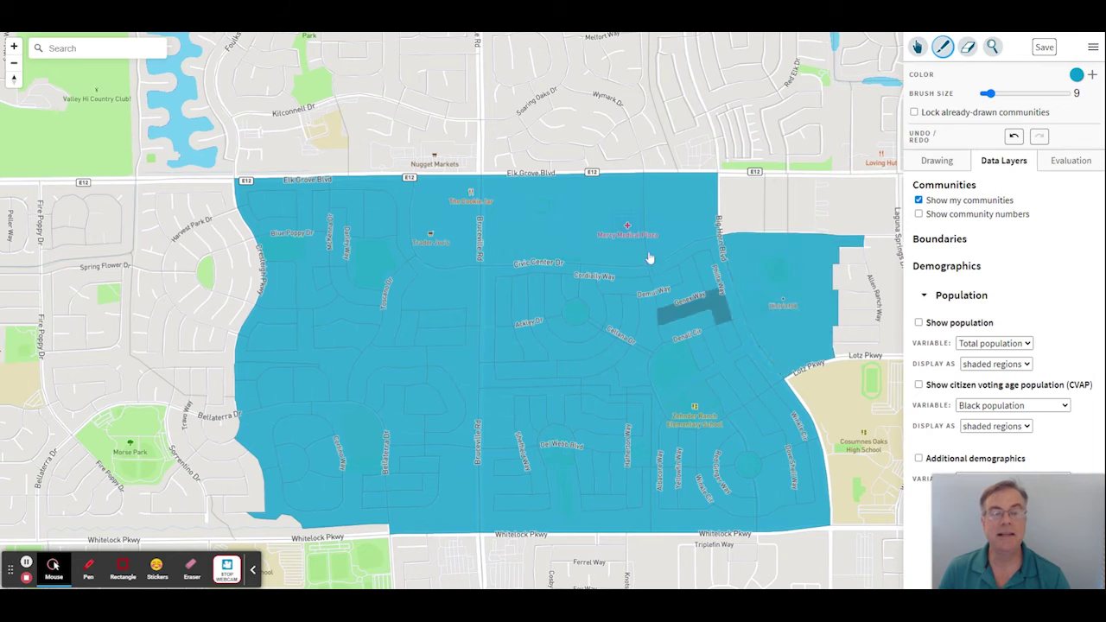
{"action": "left_click", "coordinate": [968, 46]}
{"action": "left_click", "coordinate": [789, 281]}
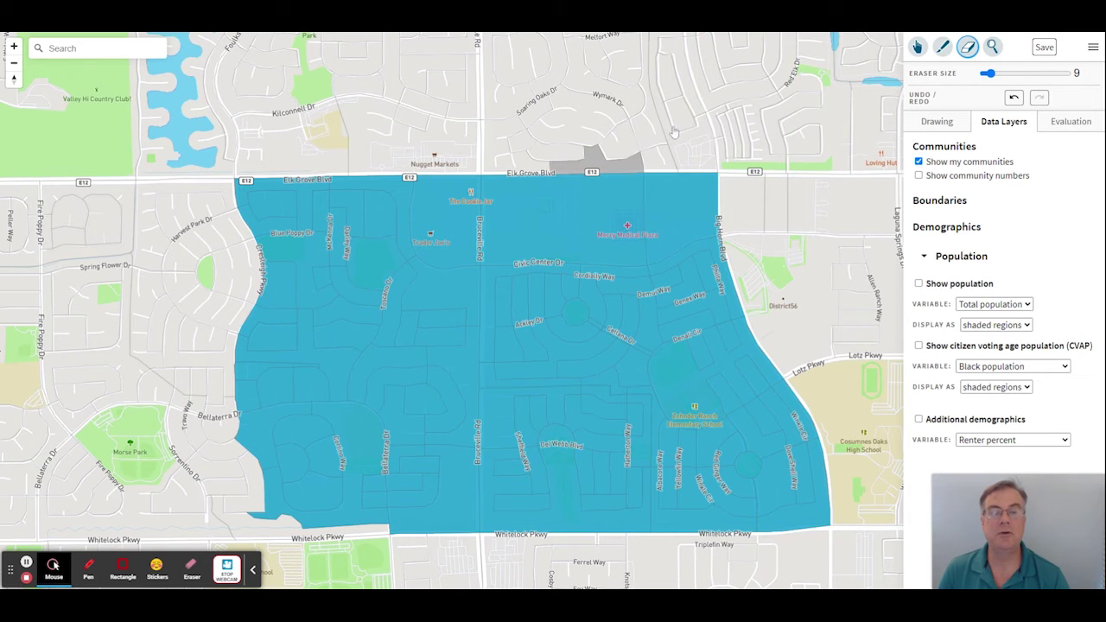
Step: Add a second community and paint it with a size 46 brush around Big Horn Blvd north of Elk Grove Blvd, overlapping the first community
{"action": "left_click", "coordinate": [942, 48]}
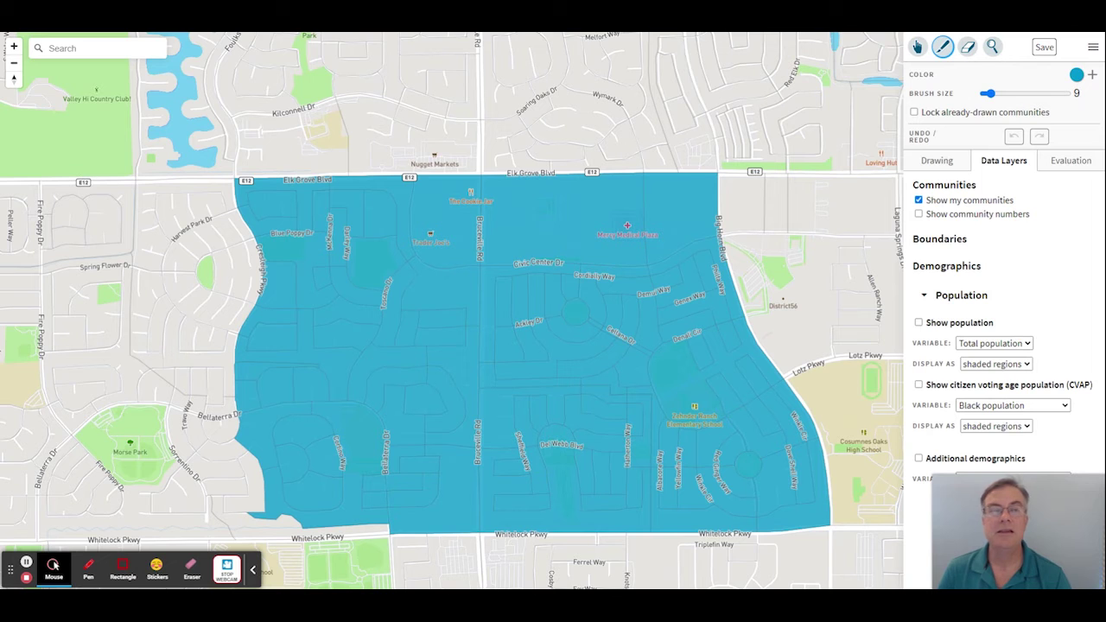
{"action": "left_click", "coordinate": [14, 63]}
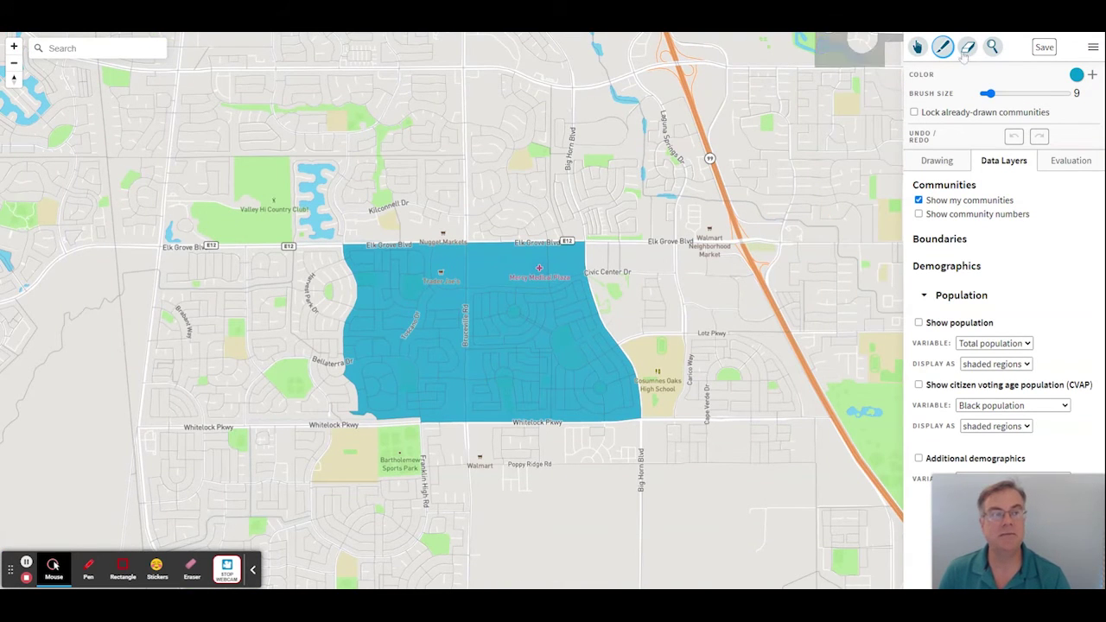
{"action": "left_click", "coordinate": [1098, 76]}
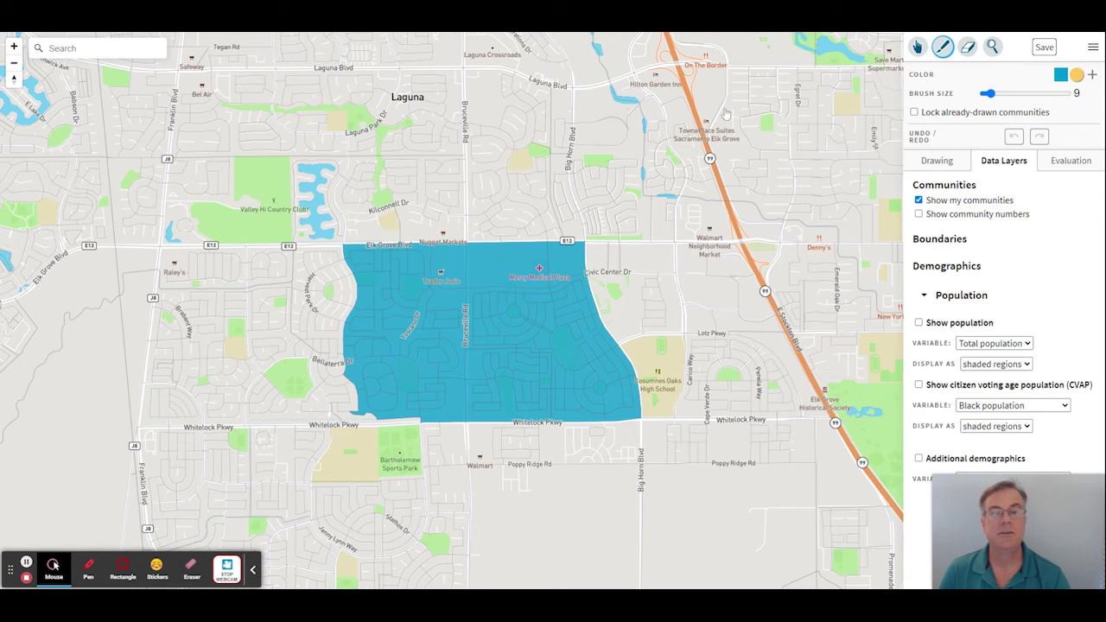
{"action": "left_click_drag", "start_coordinate": [989, 92], "coordinate": [1021, 93]}
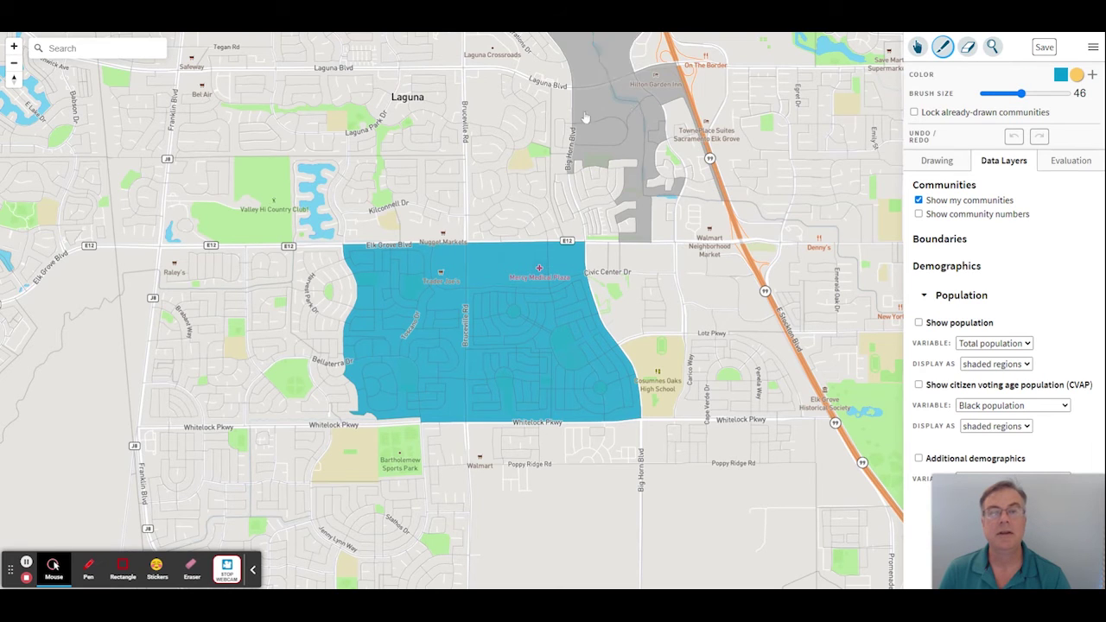
{"action": "mouse_move", "coordinate": [585, 116]}
{"action": "left_mouse_down"}
{"action": "mouse_move", "coordinate": [496, 121]}
{"action": "mouse_move", "coordinate": [501, 214]}
{"action": "mouse_move", "coordinate": [489, 217]}
{"action": "mouse_move", "coordinate": [597, 222]}
{"action": "mouse_move", "coordinate": [609, 177]}
{"action": "mouse_move", "coordinate": [557, 162]}
{"action": "left_mouse_up"}
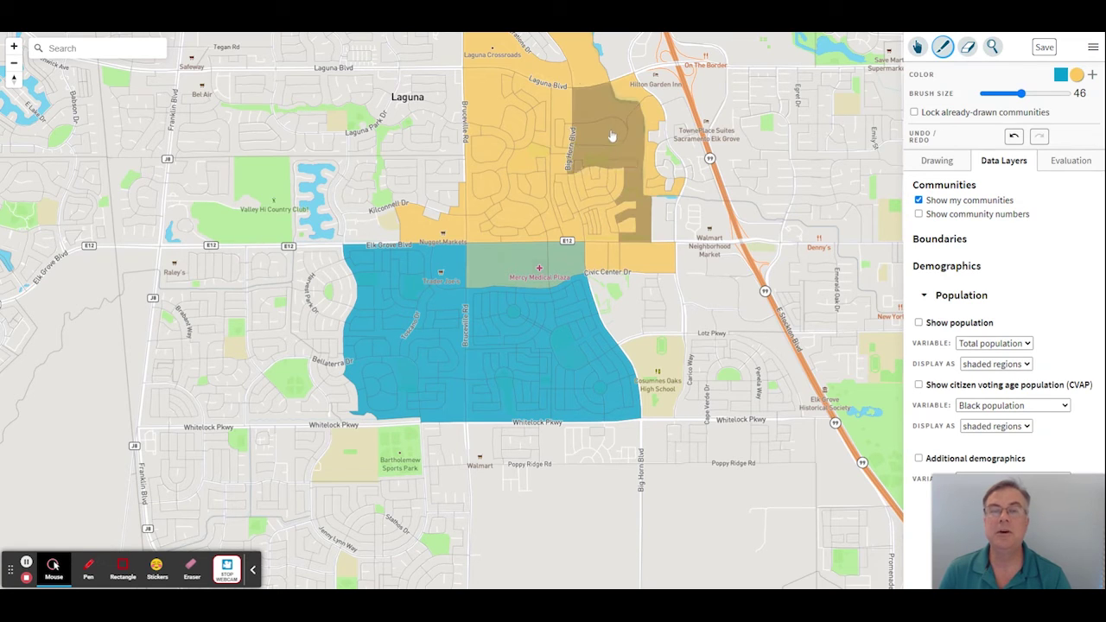
Step: Erase the second community's blocks north of Laguna Blvd and west of Bruceville Rd
{"action": "left_click", "coordinate": [968, 46]}
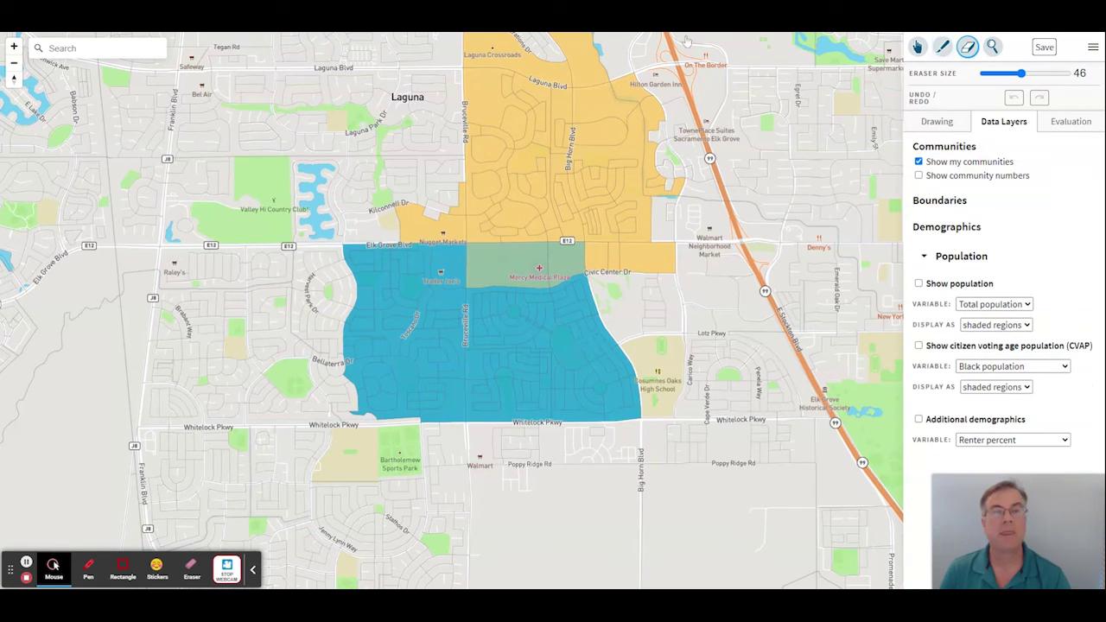
{"action": "left_click", "coordinate": [519, 50]}
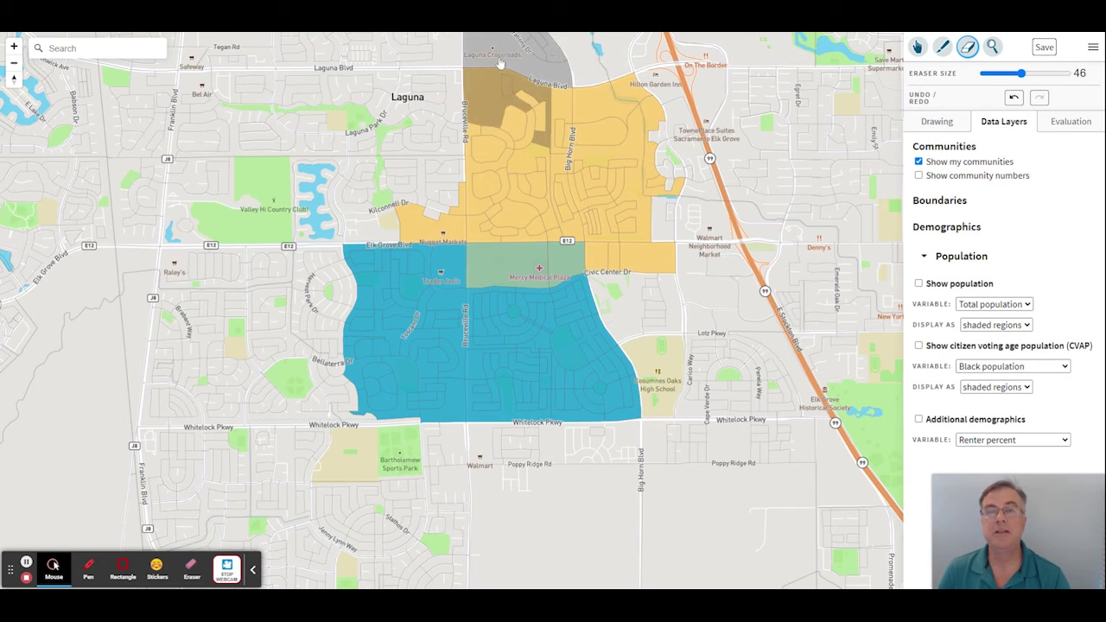
{"action": "left_click", "coordinate": [414, 214]}
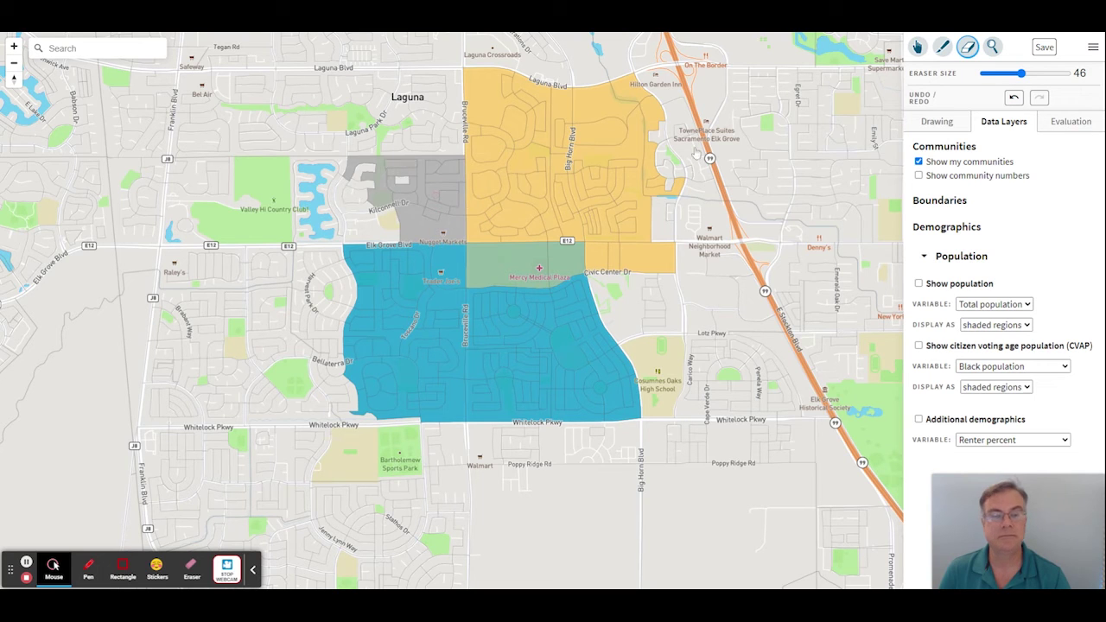
Step: Examine the population evaluation for Test / Demo Neighborhood 1 and Community 2
{"action": "left_click", "coordinate": [1071, 124]}
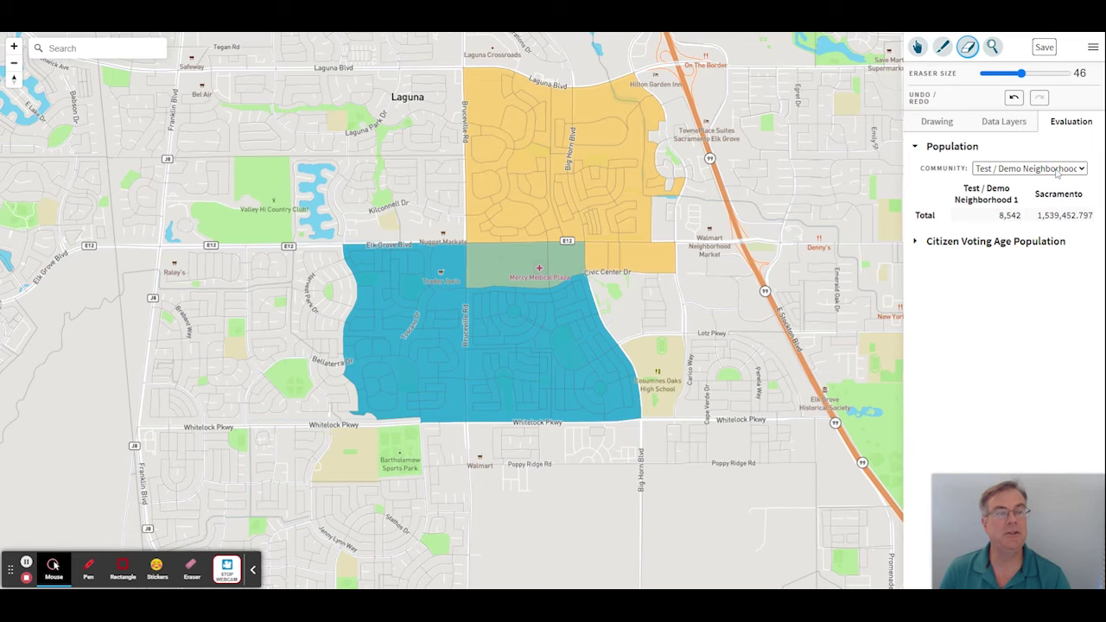
{"action": "left_click", "coordinate": [1034, 199]}
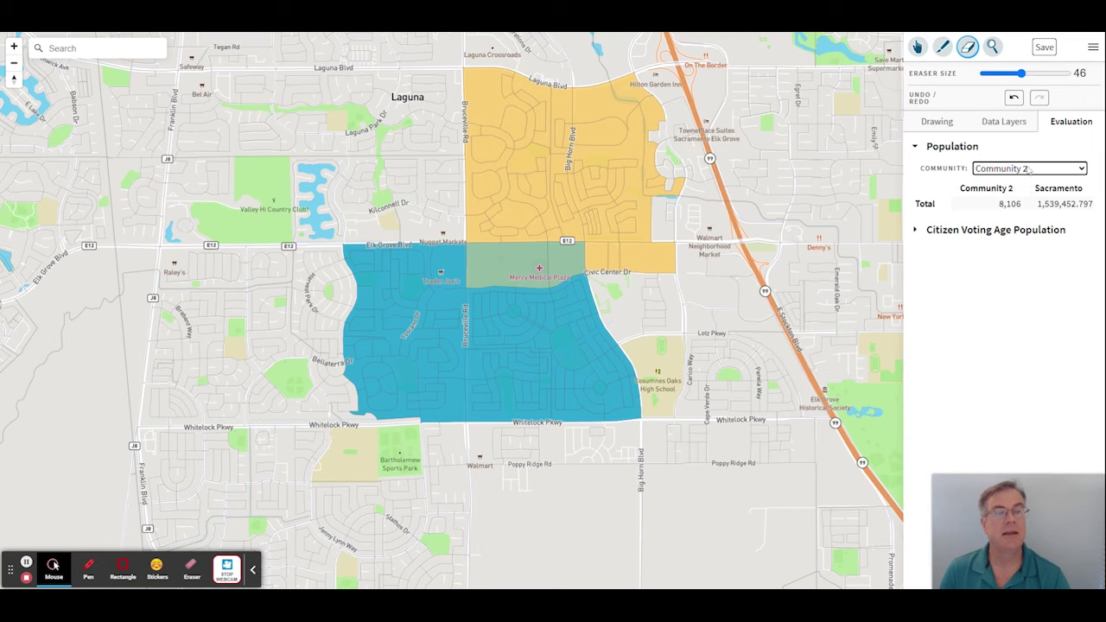
{"action": "left_click", "coordinate": [1028, 169]}
{"action": "left_click", "coordinate": [1026, 184]}
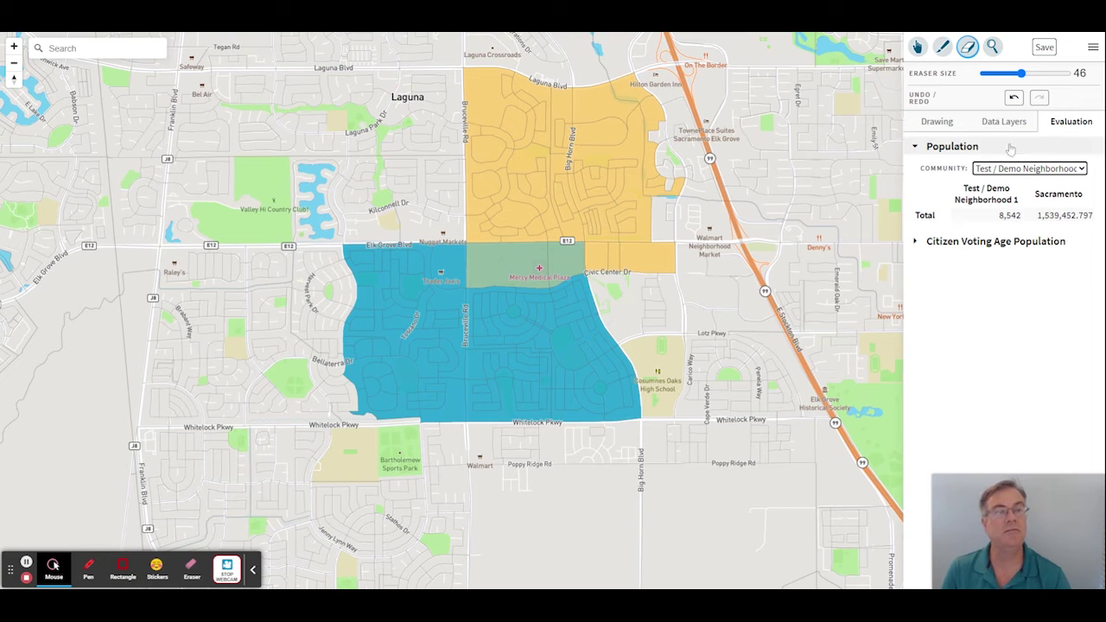
Step: Rename Community 2 as "test demo area 2" and describe it as "describe describe etc"
{"action": "left_click", "coordinate": [943, 125]}
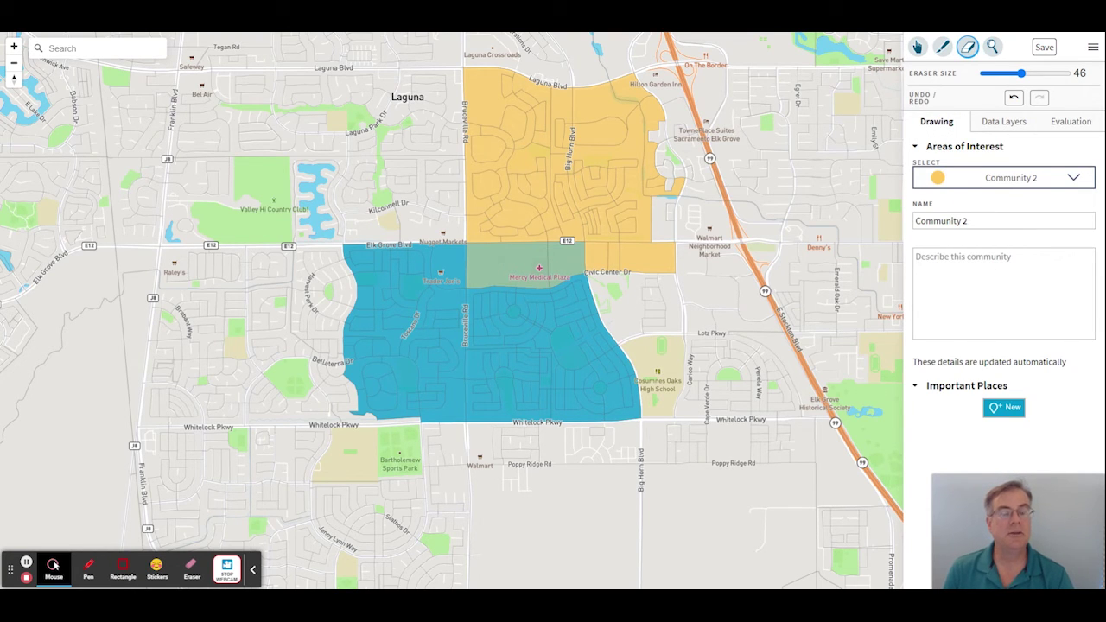
{"action": "triple_click", "coordinate": [938, 221]}
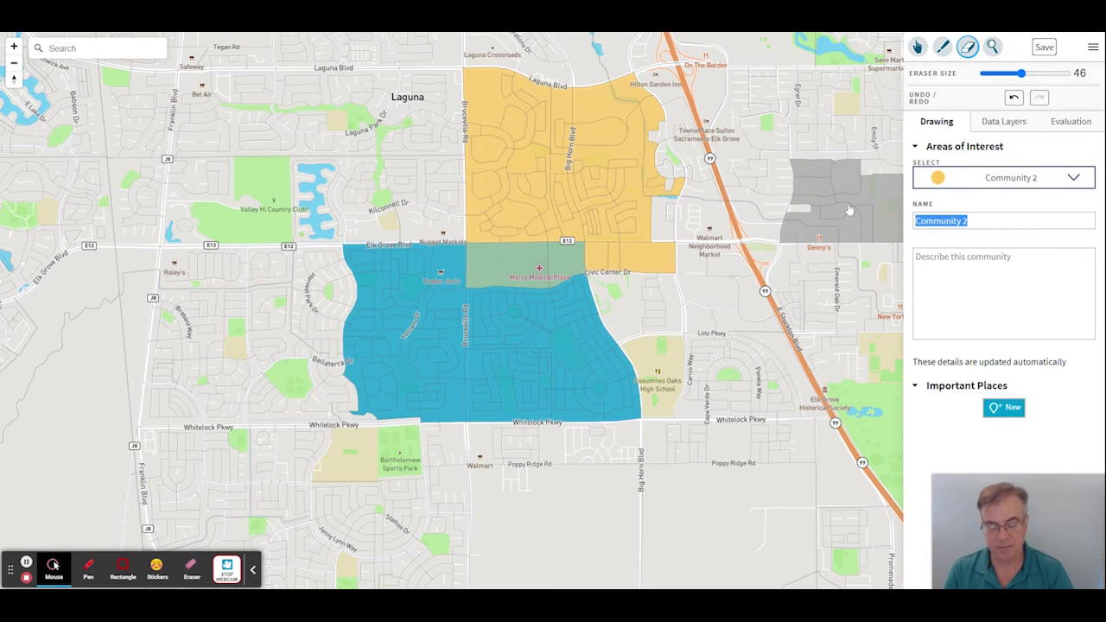
{"action": "type", "text": "test com"}
{"action": "key", "text": "BackSpace"}
{"action": "key", "text": "BackSpace"}
{"action": "key", "text": "BackSpace"}
{"action": "type", "text": "d"}
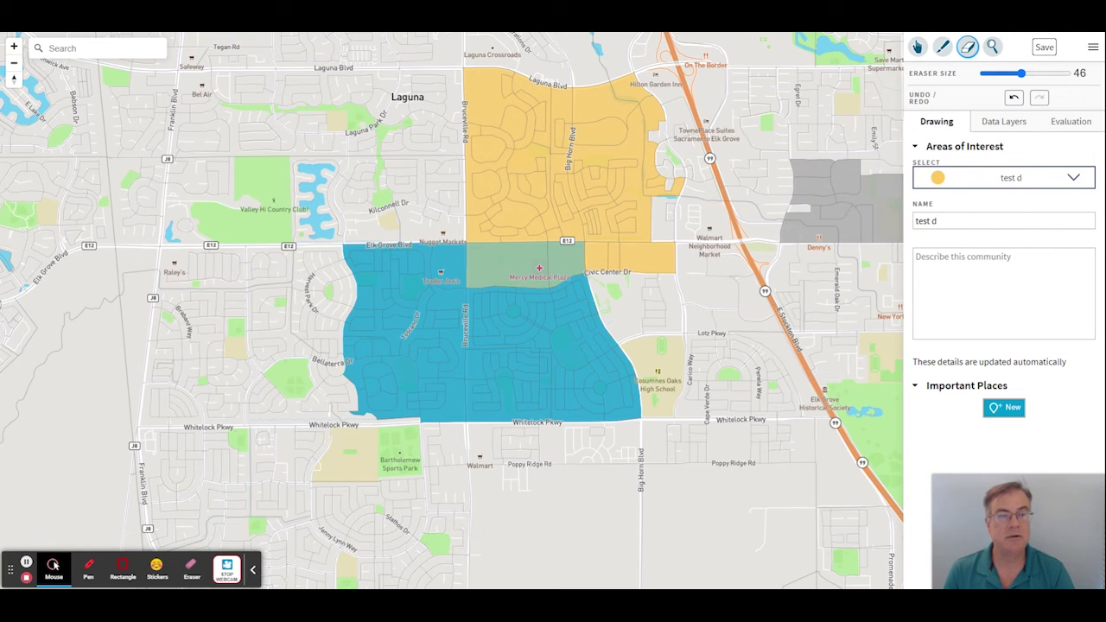
{"action": "type", "text": "emo area 2"}
{"action": "type", "text": "describe describe etc"}
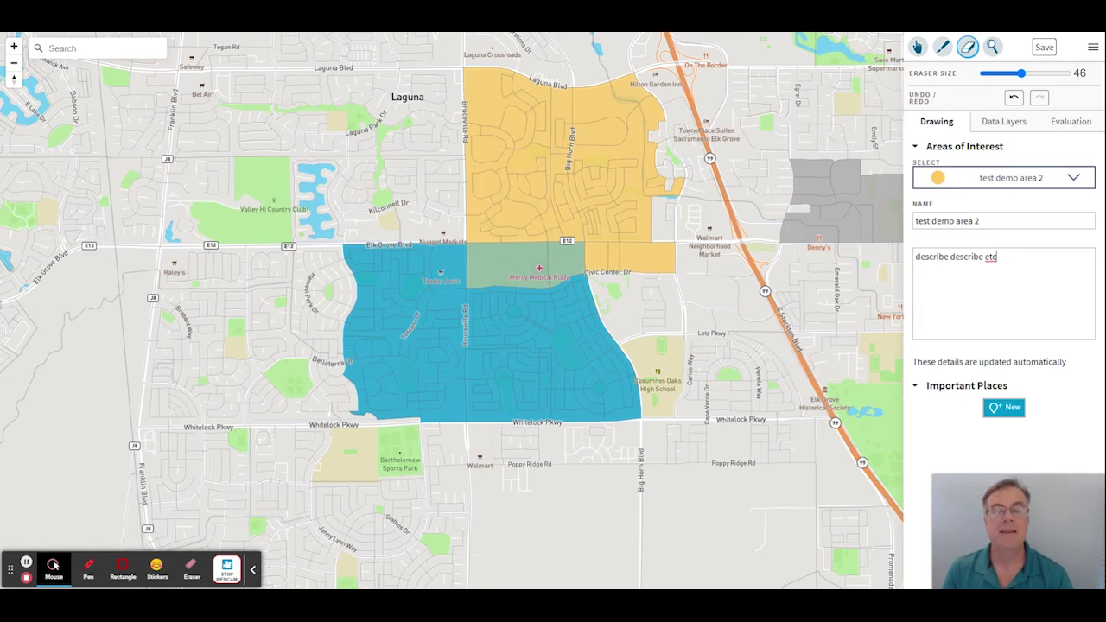
Step: Save the plan and enter "Test Demo 1" as its team or plan name
{"action": "left_click", "coordinate": [1044, 50]}
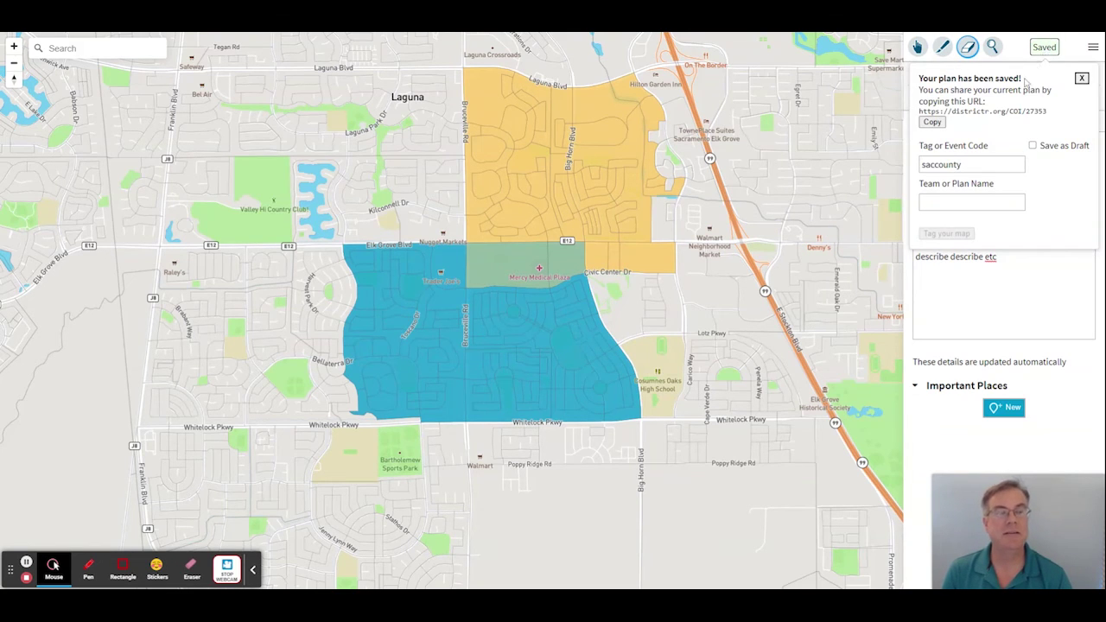
{"action": "left_click_drag", "start_coordinate": [920, 111], "coordinate": [1049, 111]}
{"action": "left_click", "coordinate": [993, 110]}
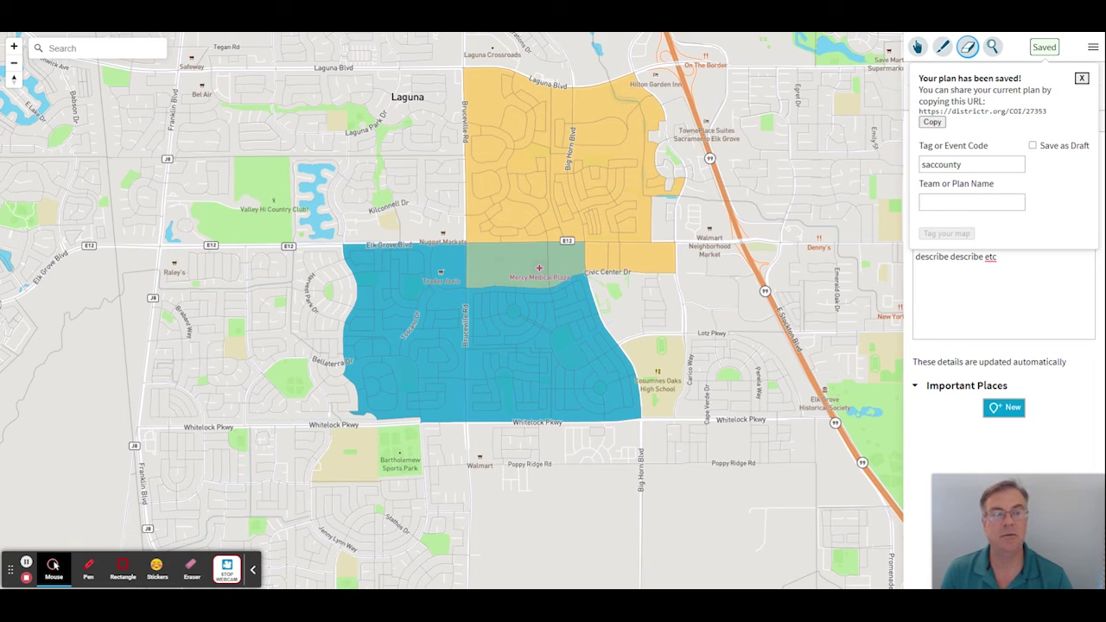
{"action": "left_click", "coordinate": [967, 205]}
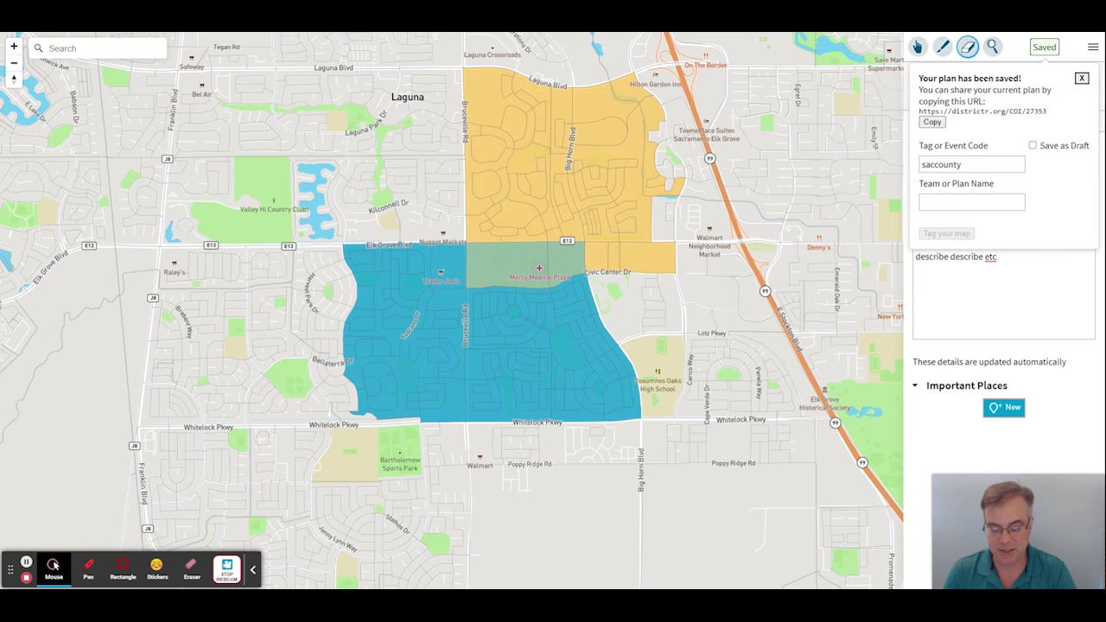
{"action": "type", "text": "Test Demo"}
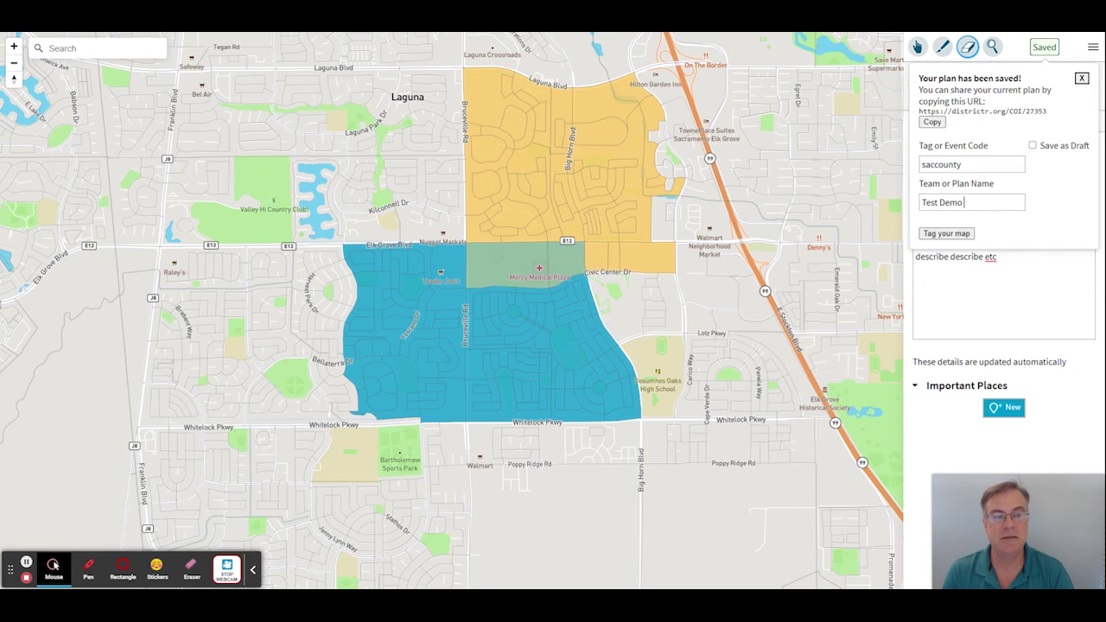
{"action": "type", "text": " 1"}
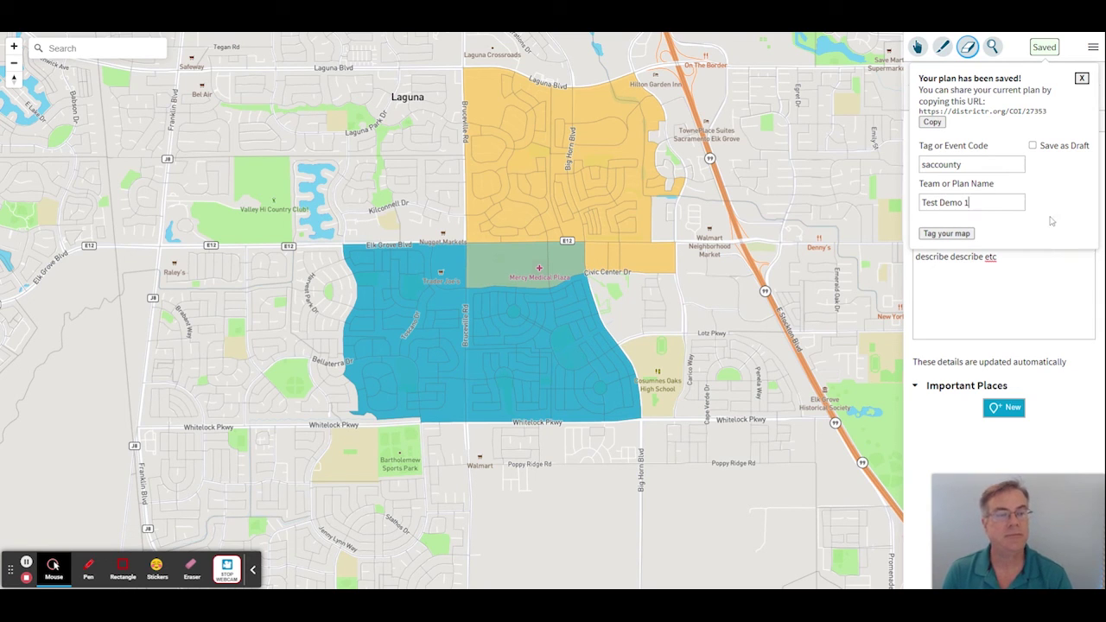